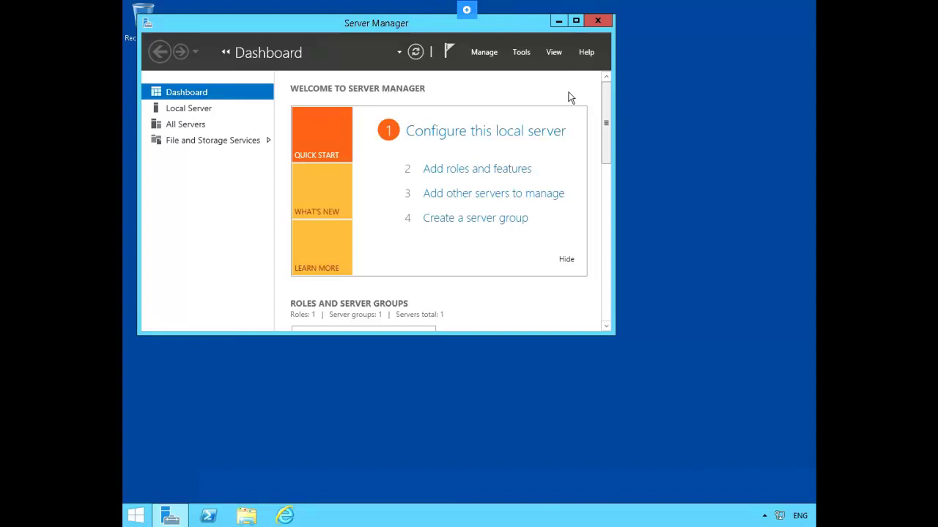
# Open Performance Monitor and display the User Defined data collector sets
pyautogui.click(521, 52)
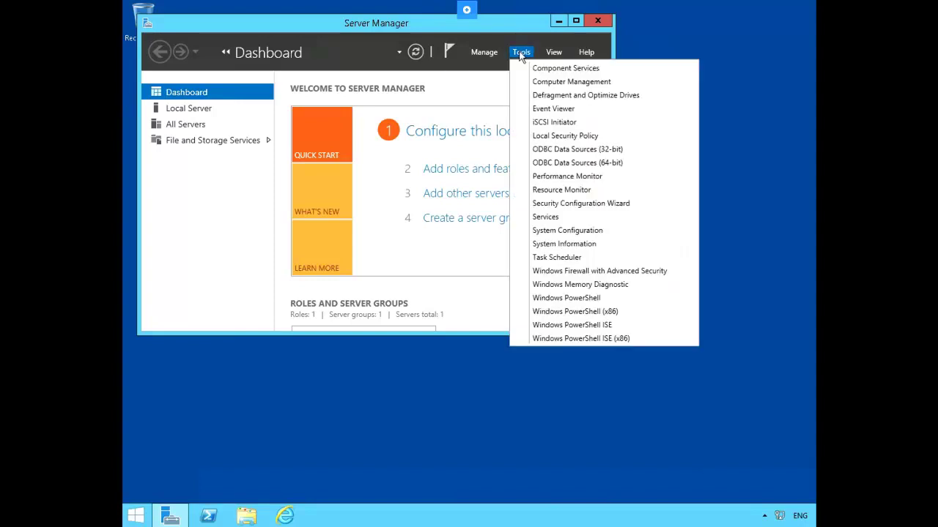
pyautogui.click(620, 179)
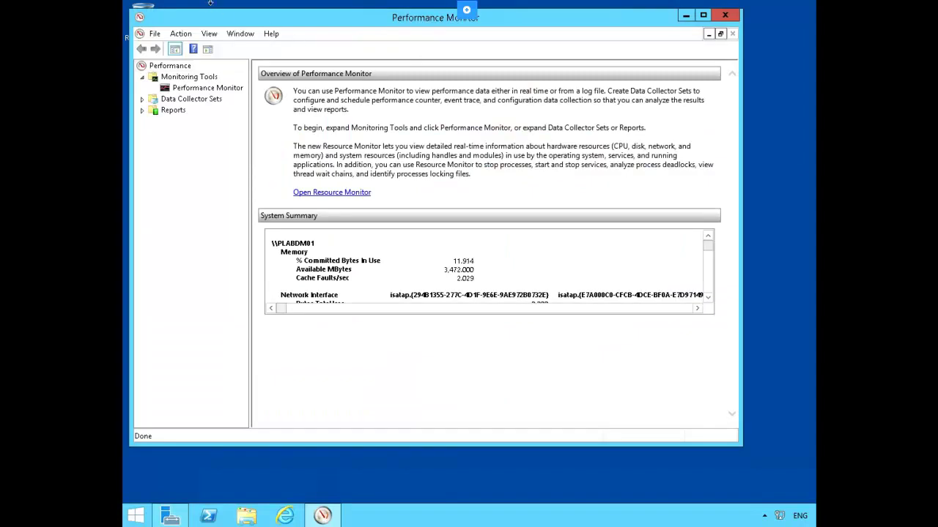
pyautogui.click(142, 98)
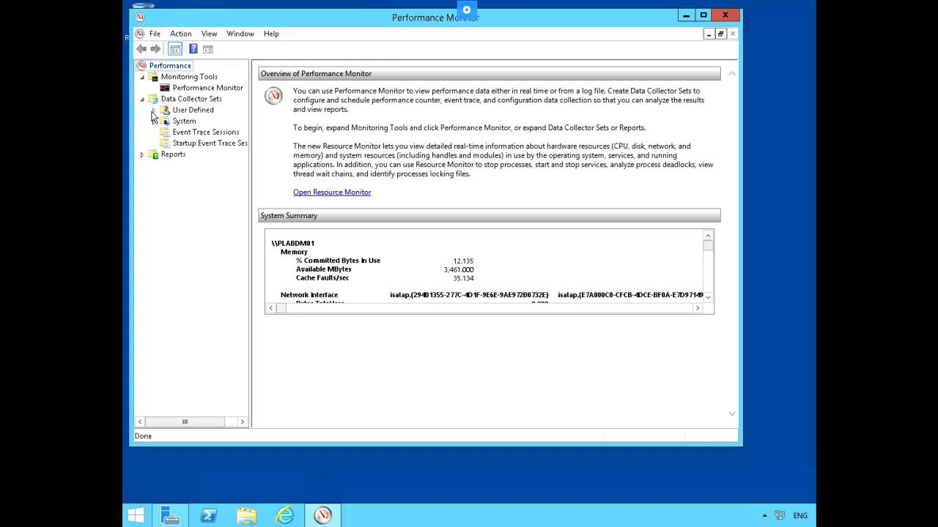
pyautogui.click(153, 112)
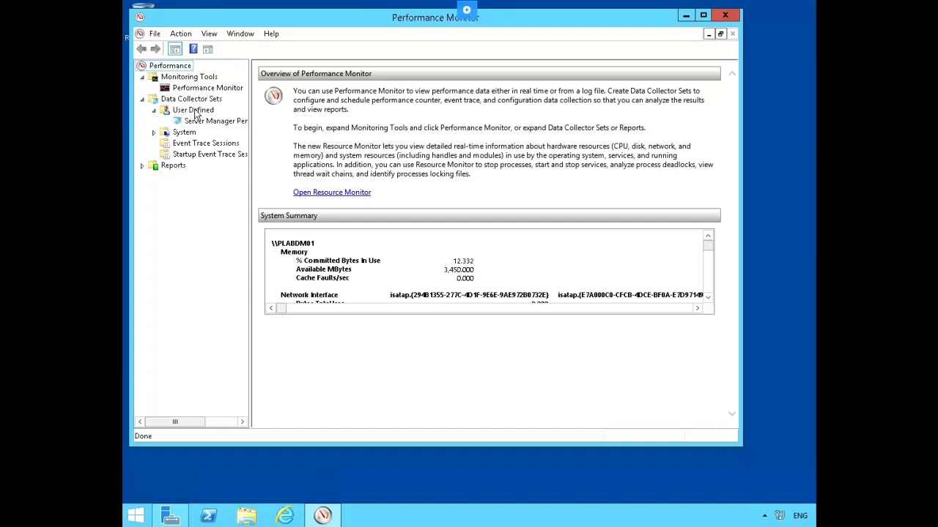
pyautogui.click(194, 110)
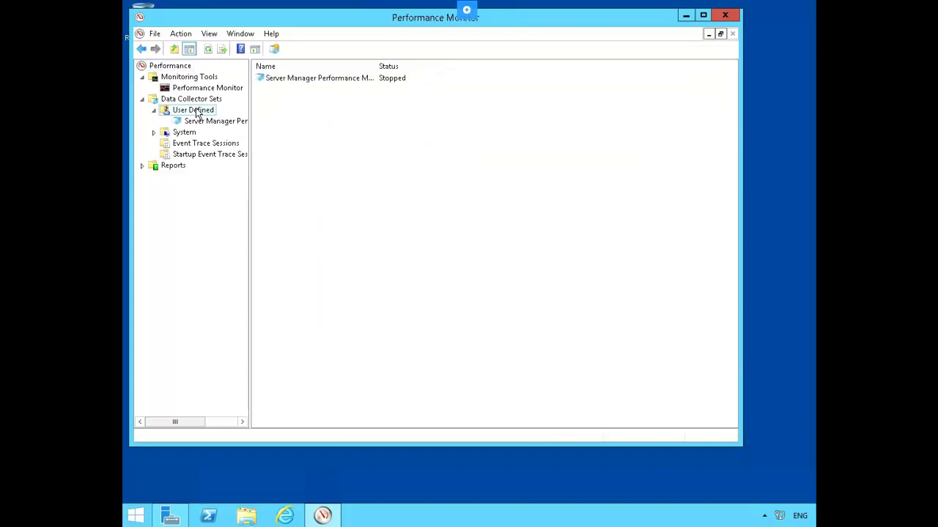
# Begin a new user-defined data collector set named "Off Peak Usage Test", created manually with performance counter data logs
pyautogui.rightClick(197, 111)
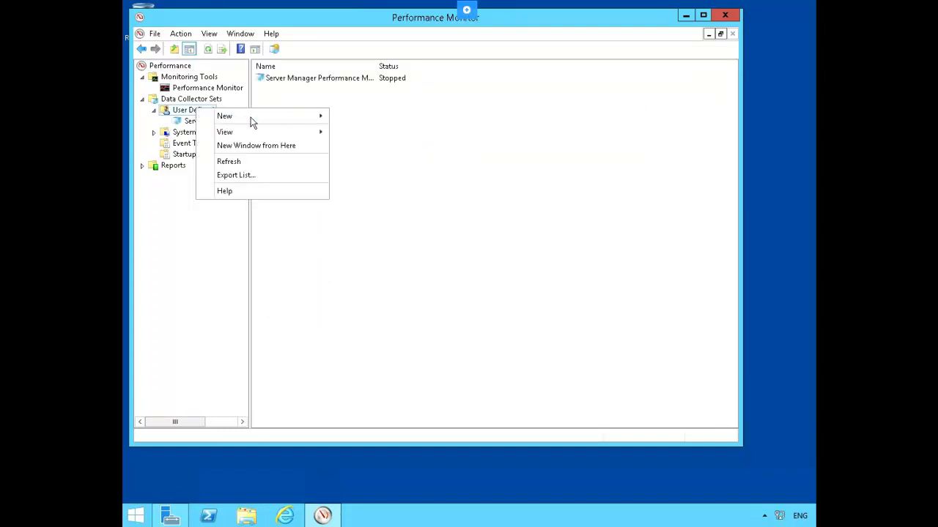
pyautogui.moveTo(256, 121)
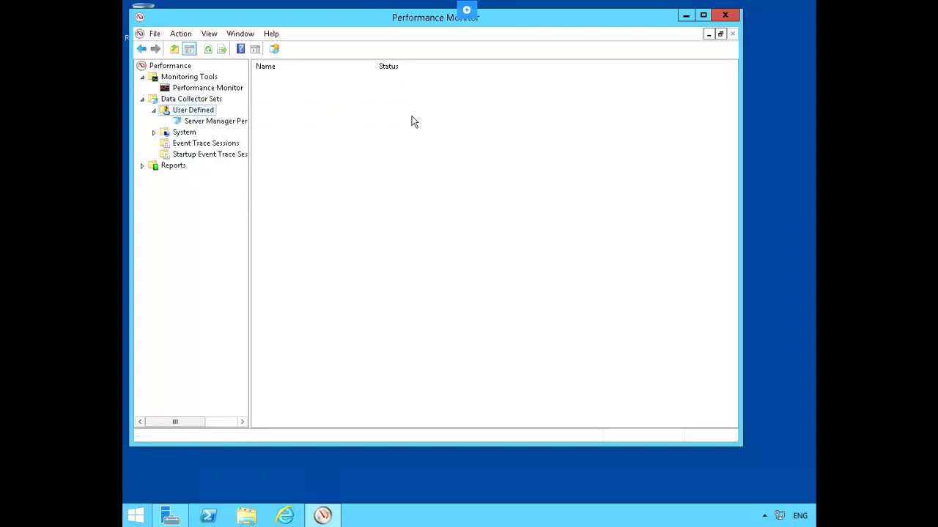
pyautogui.click(411, 117)
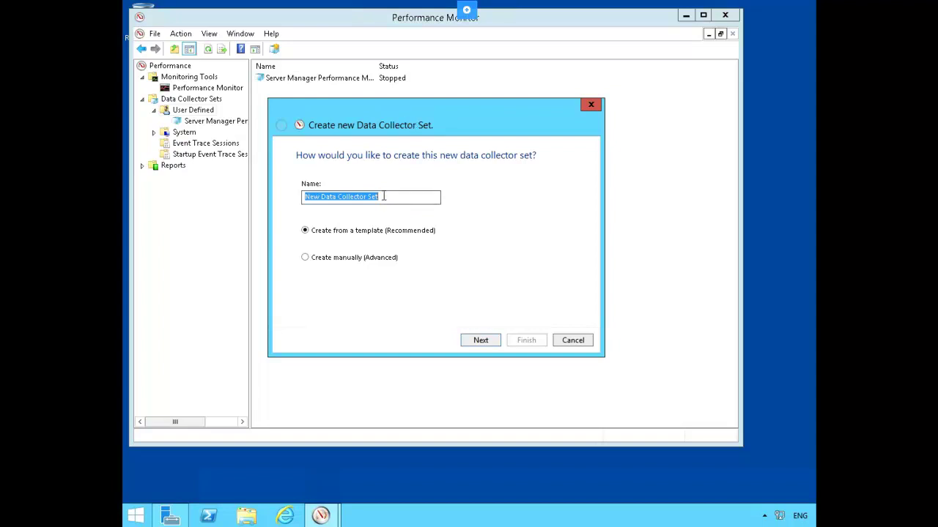
pyautogui.write('Off Peak Usage Test')
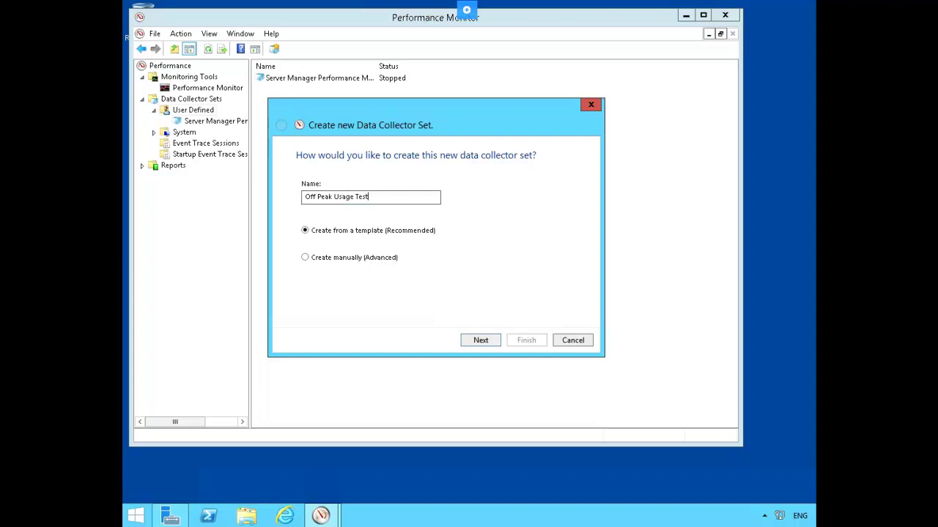
pyautogui.click(337, 263)
pyautogui.click(494, 346)
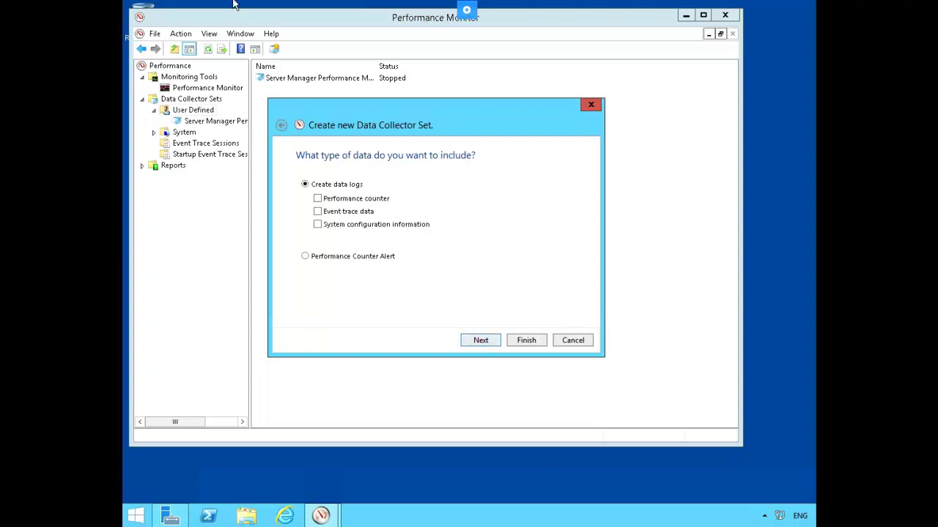
pyautogui.click(320, 201)
pyautogui.click(493, 349)
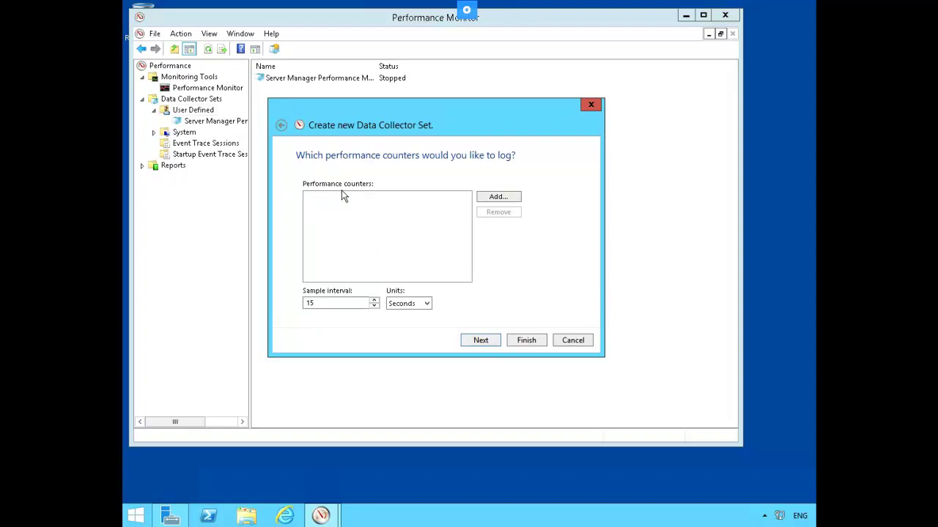
# Add the LogicalDisk % Free Space counter for the _Total instance to the set's performance counters
pyautogui.click(511, 199)
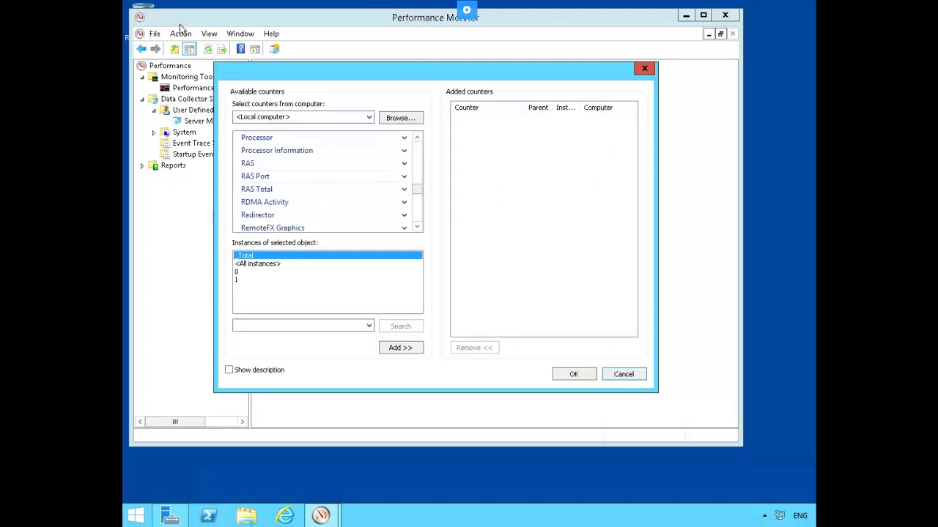
pyautogui.scroll(5, 329, 178)
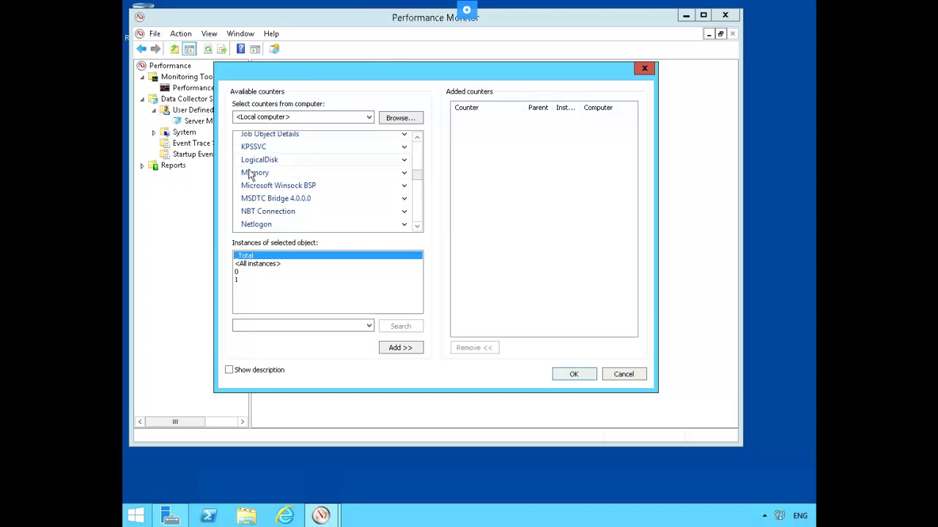
pyautogui.click(404, 159)
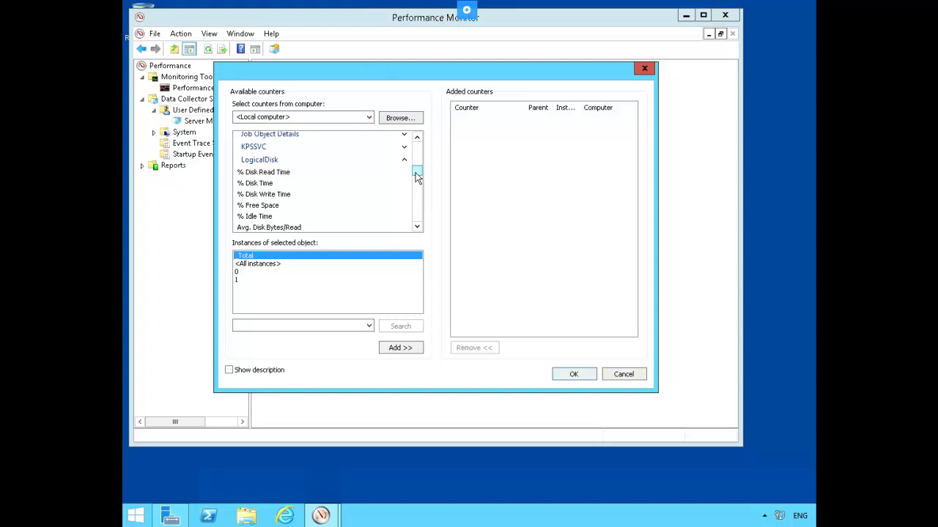
pyautogui.scroll(-2, 292, 175)
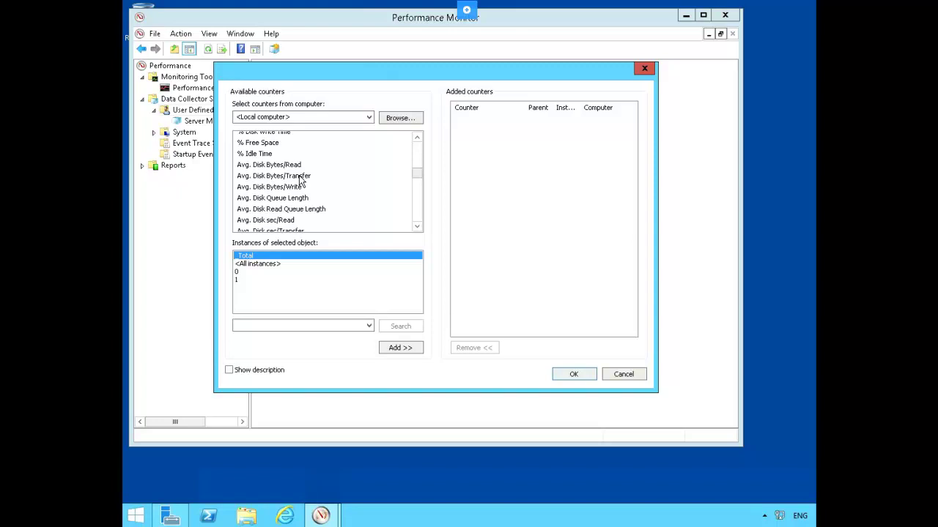
pyautogui.click(275, 145)
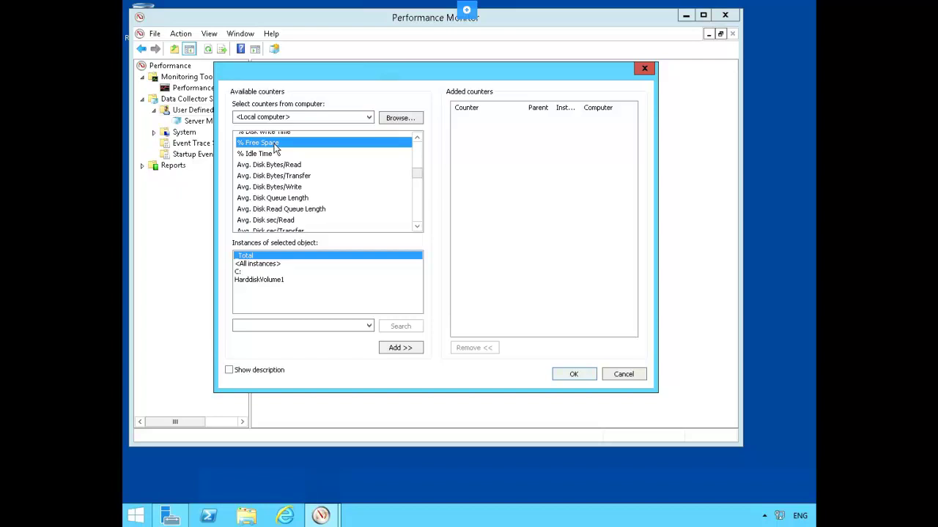
pyautogui.click(407, 352)
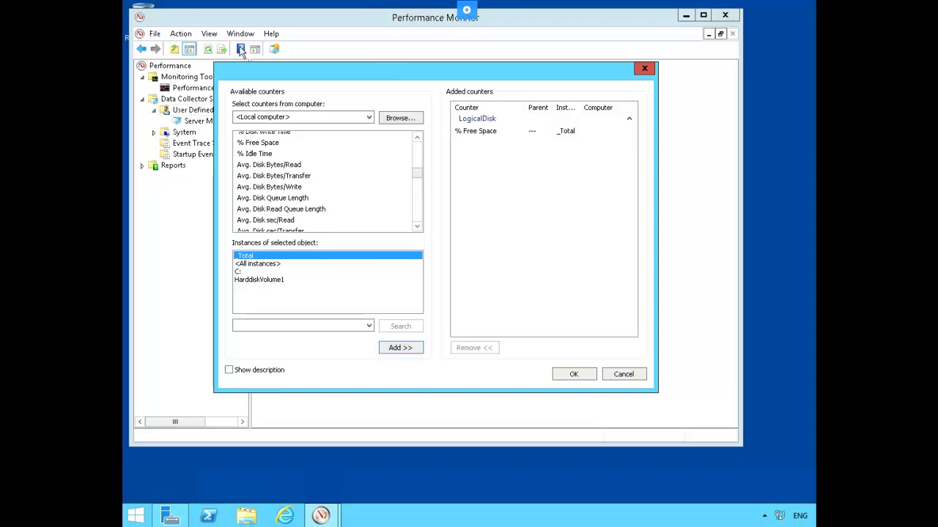
# Add the Memory Pages/sec counter to the counters being logged
pyautogui.scroll(-5, 300, 146)
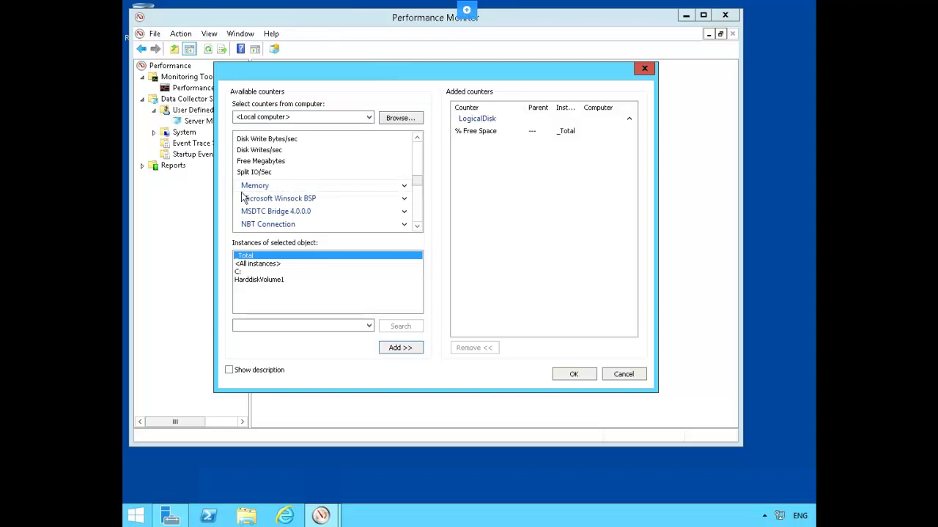
pyautogui.click(403, 188)
pyautogui.moveTo(415, 173); pyautogui.dragTo(415, 184)
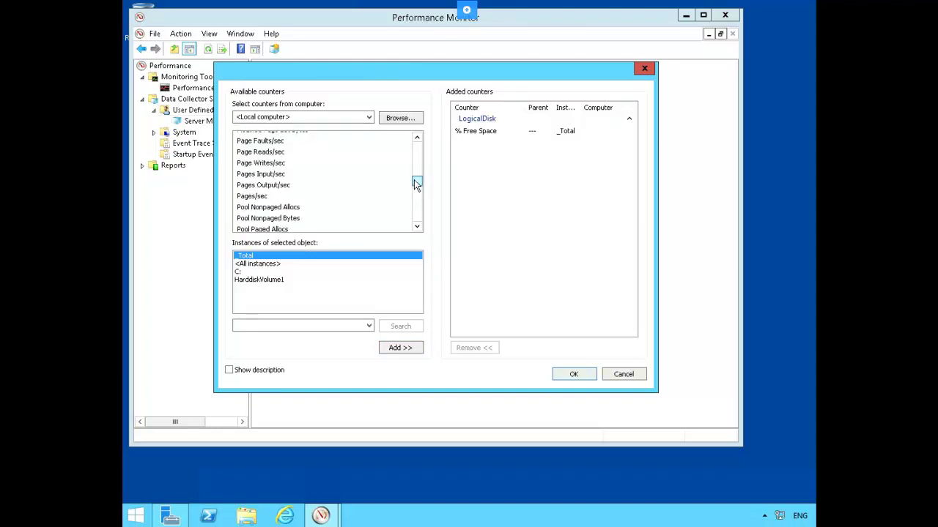
pyautogui.moveTo(415, 185); pyautogui.dragTo(415, 185)
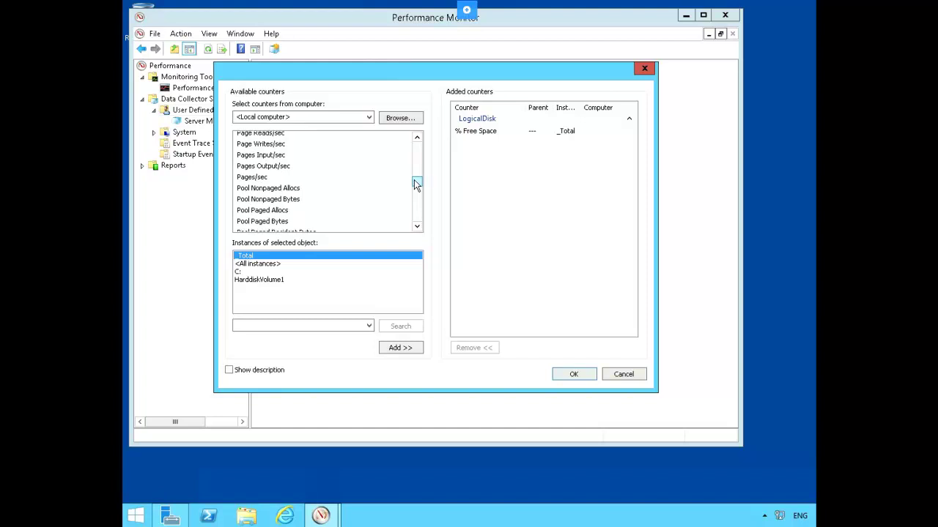
pyautogui.click(417, 139)
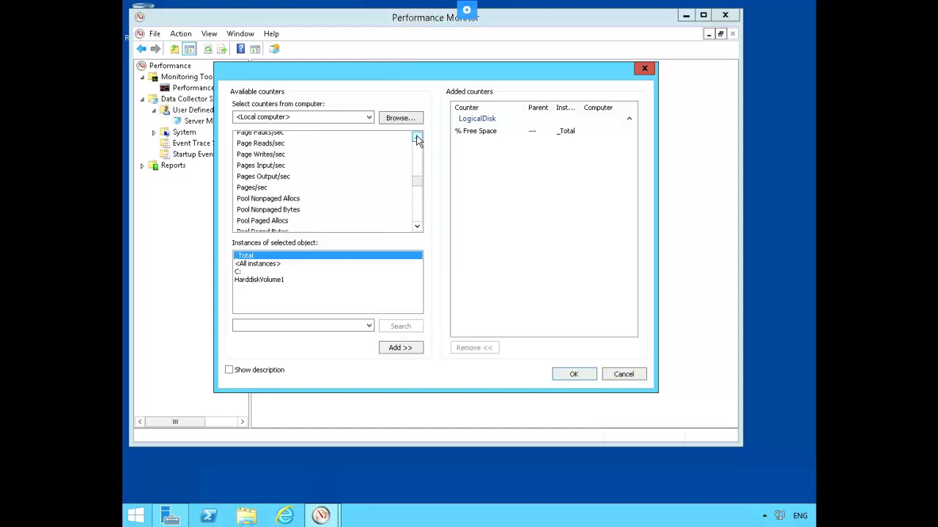
pyautogui.click(259, 189)
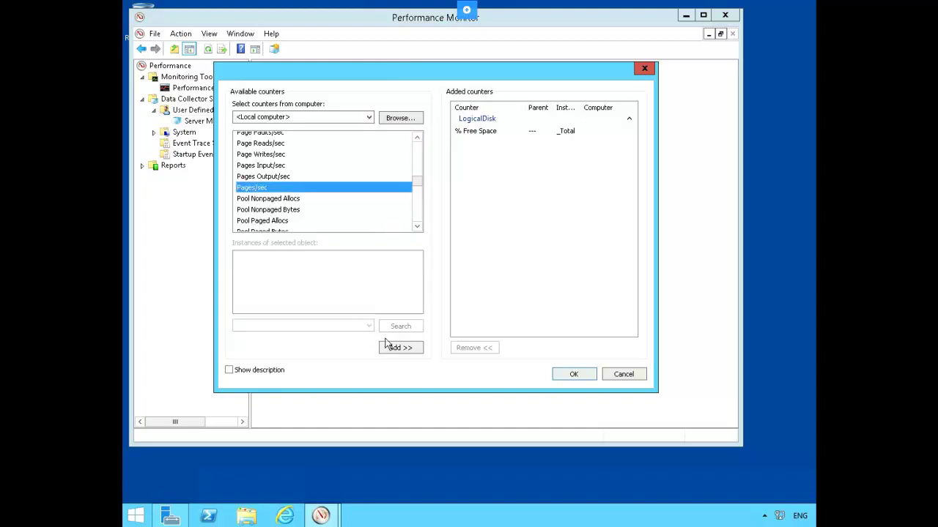
pyautogui.click(395, 348)
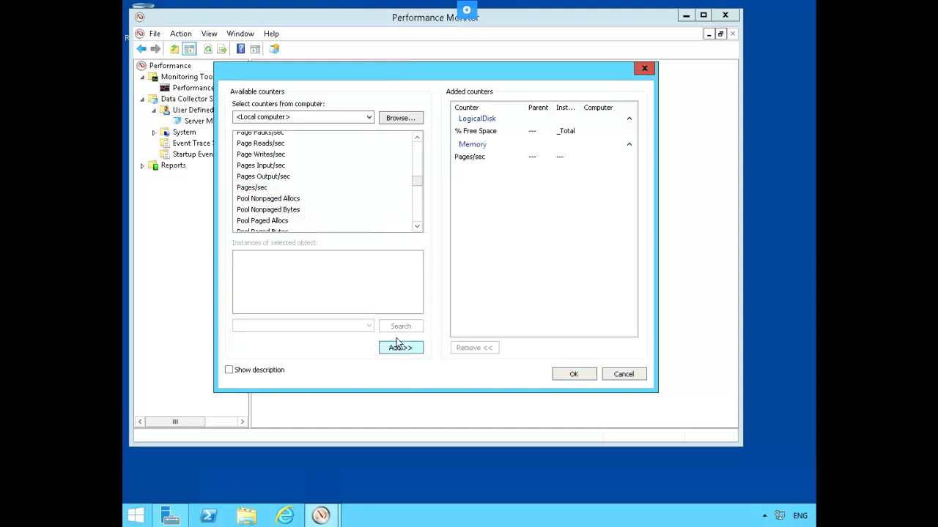
# Add the Network Interface Bytes Total/sec counter for all instances and accept the counter selection
pyautogui.moveTo(419, 182)
pyautogui.mouseDown()
pyautogui.moveTo(415, 193)
pyautogui.moveTo(415, 184)
pyautogui.mouseUp()
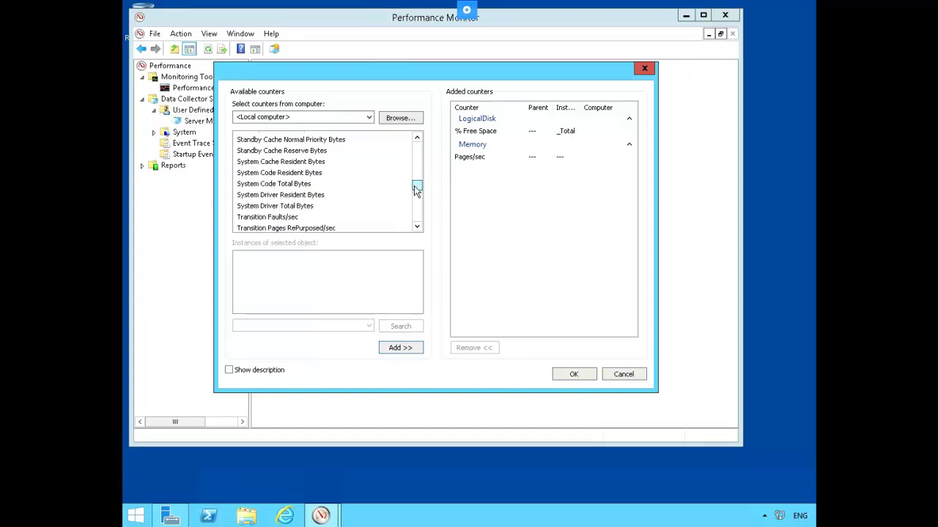
pyautogui.click(418, 229)
pyautogui.scroll(-5, 419, 228)
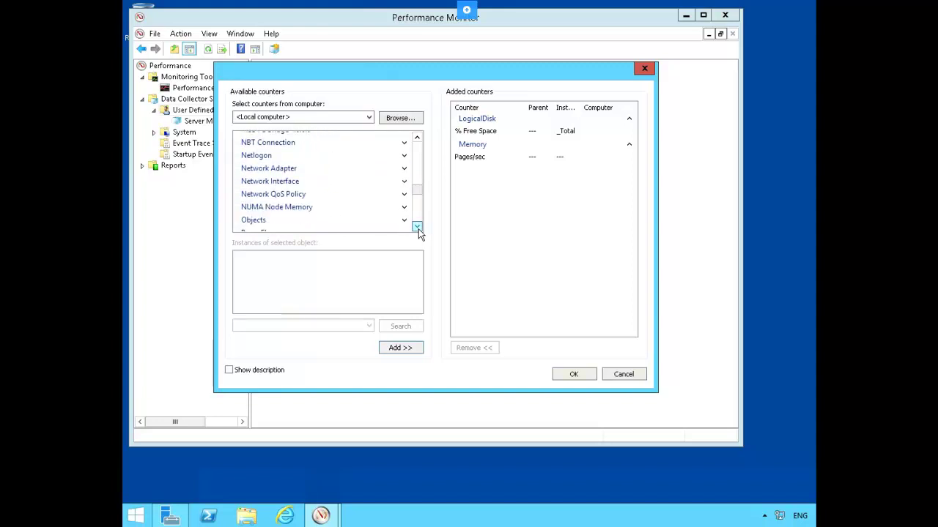
pyautogui.click(418, 138)
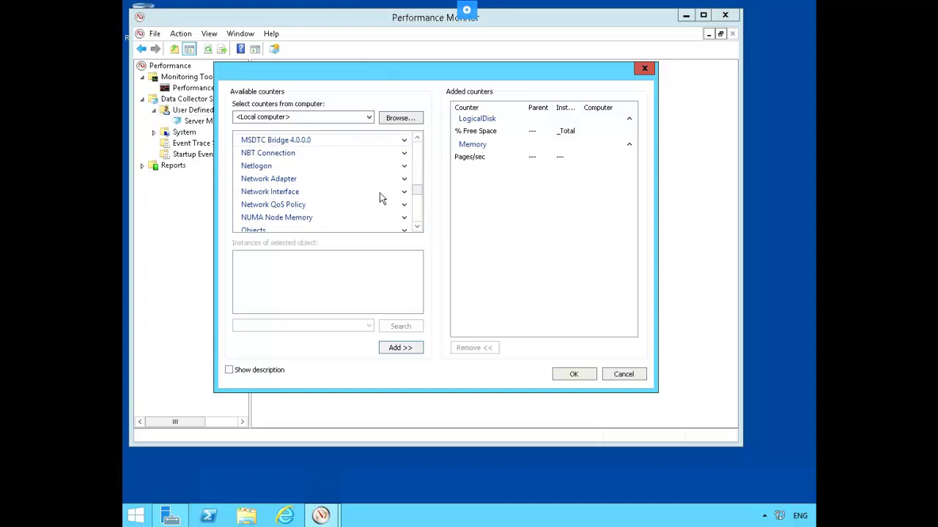
pyautogui.click(403, 192)
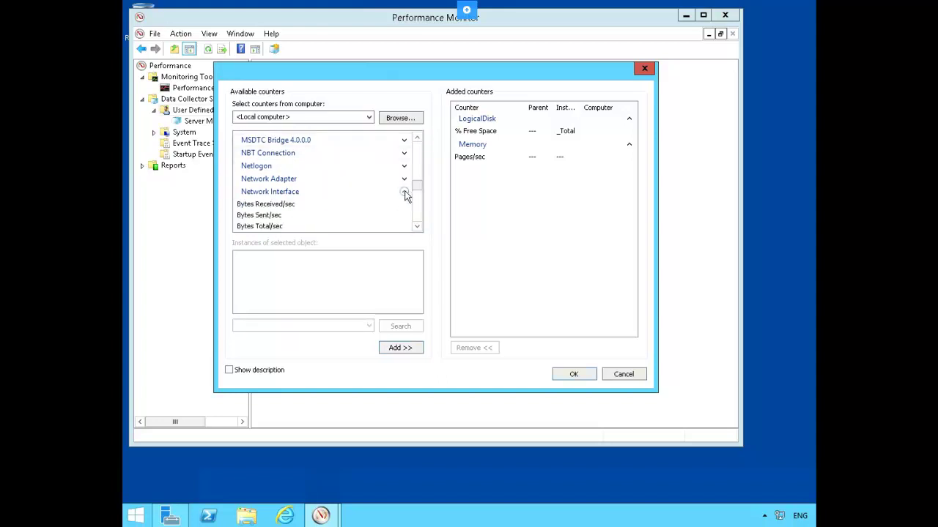
pyautogui.click(417, 226)
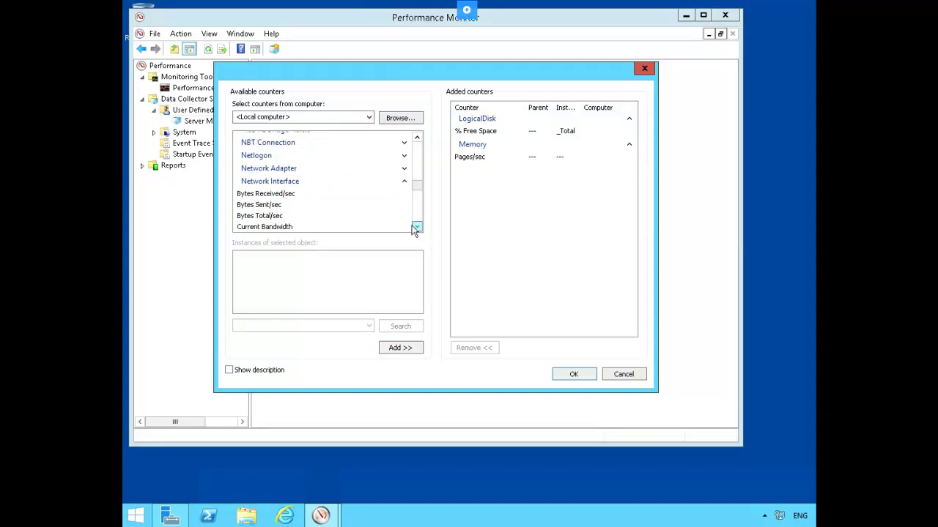
pyautogui.click(417, 226)
pyautogui.click(417, 226)
pyautogui.click(258, 195)
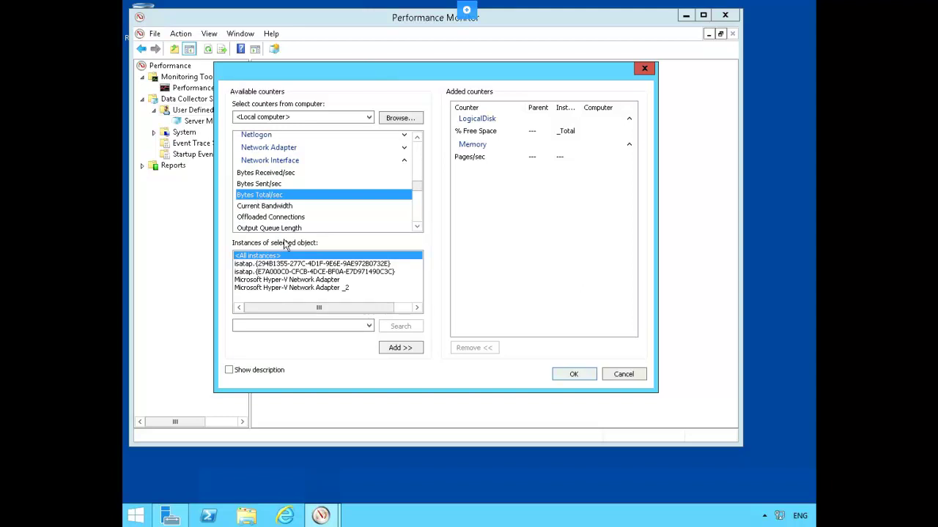
pyautogui.click(407, 351)
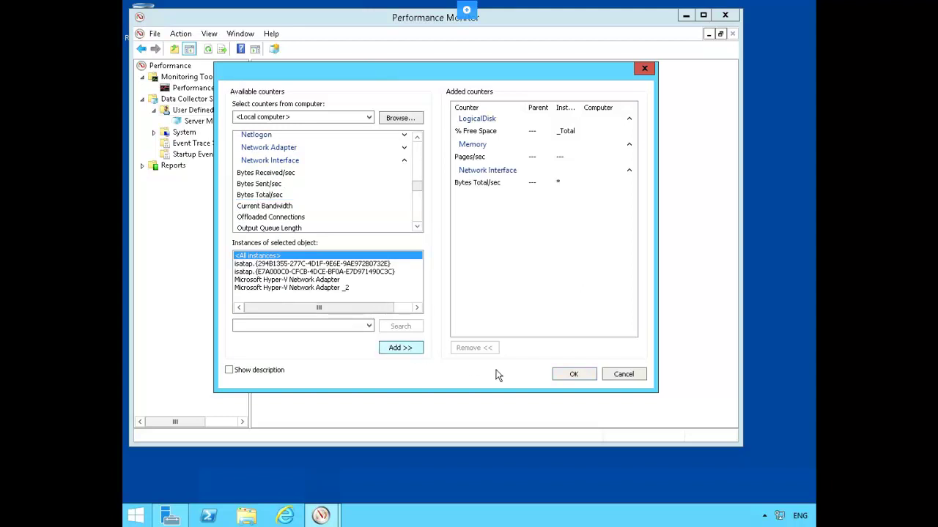
pyautogui.click(574, 375)
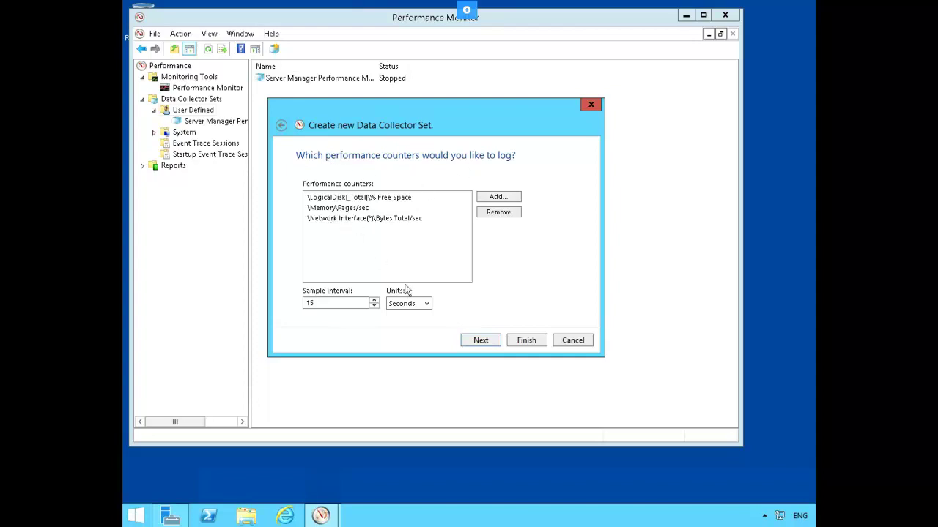
# Finish creating the collector set with the 15-second interval, default root directory and default run-as account, using Save and close
pyautogui.click(490, 343)
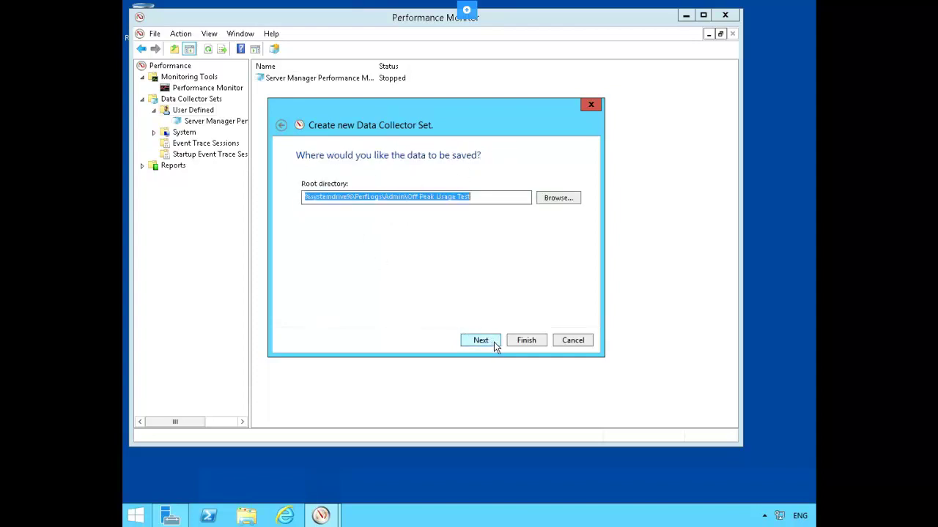
pyautogui.click(495, 344)
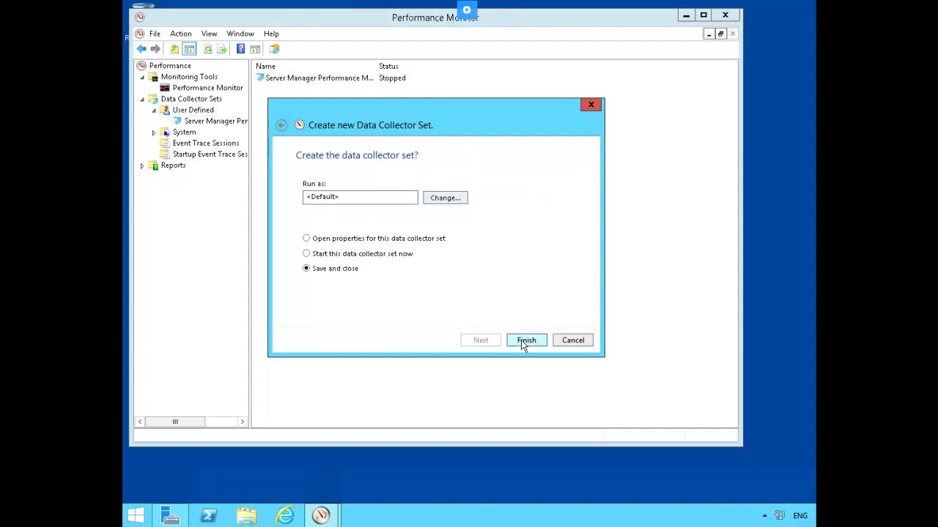
pyautogui.click(522, 341)
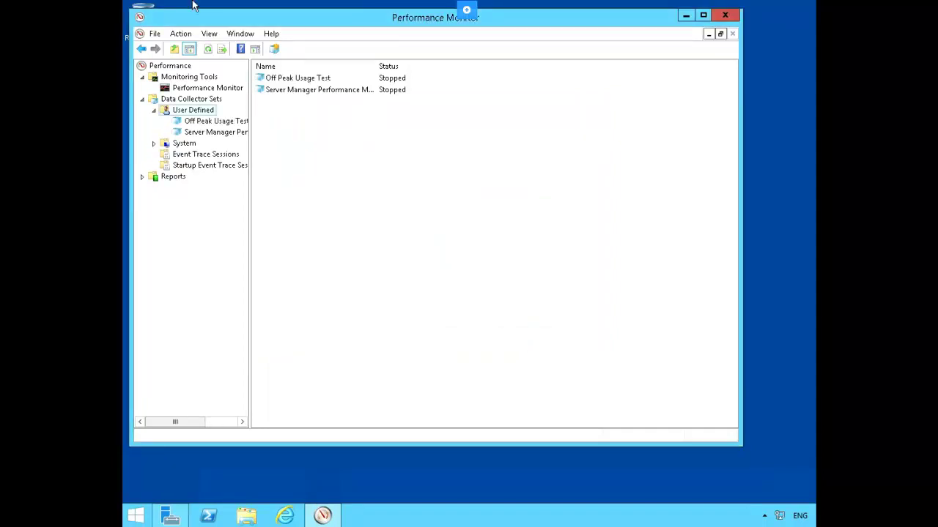
# Start the Off Peak Usage Test collector set to gather data and stop it again
pyautogui.rightClick(228, 125)
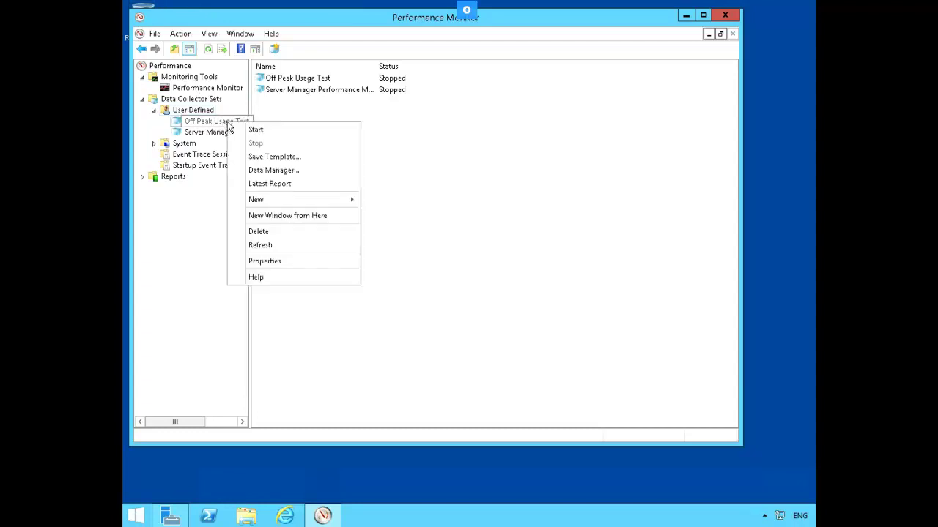
pyautogui.click(272, 132)
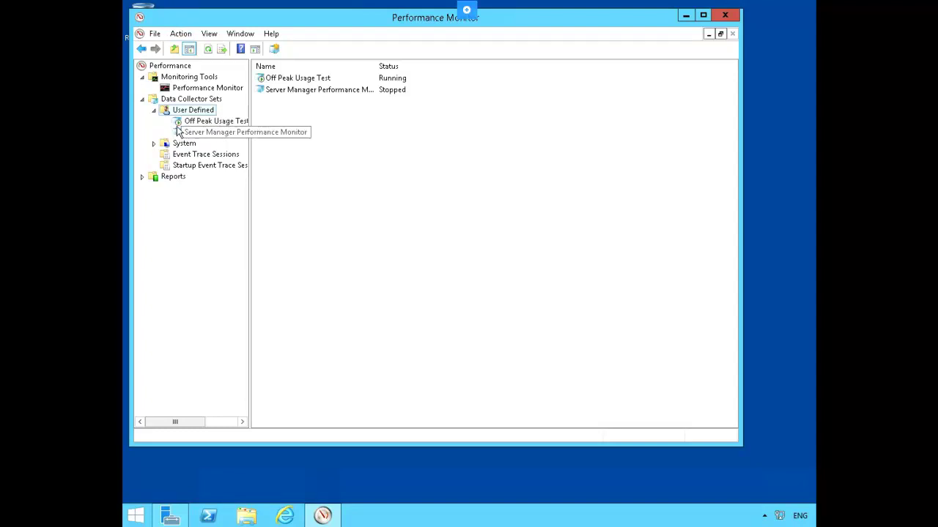
pyautogui.click(208, 121)
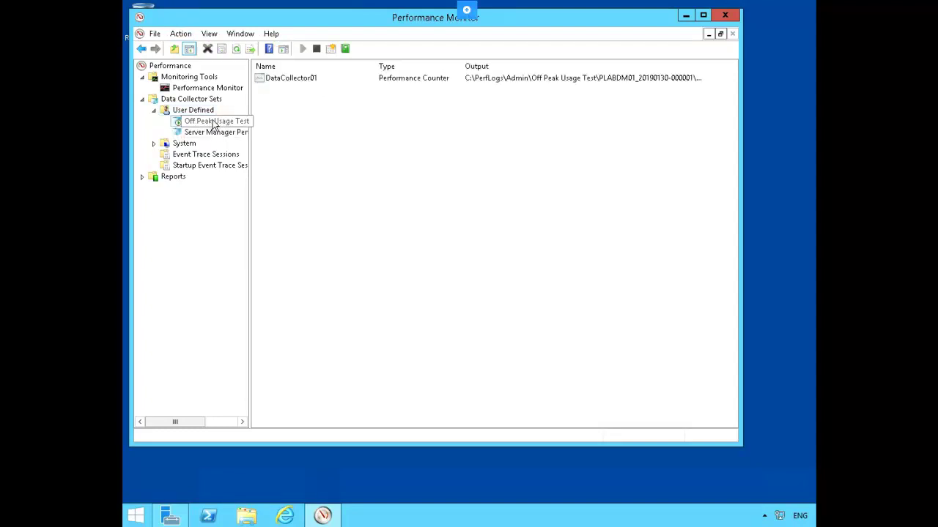
pyautogui.rightClick(215, 126)
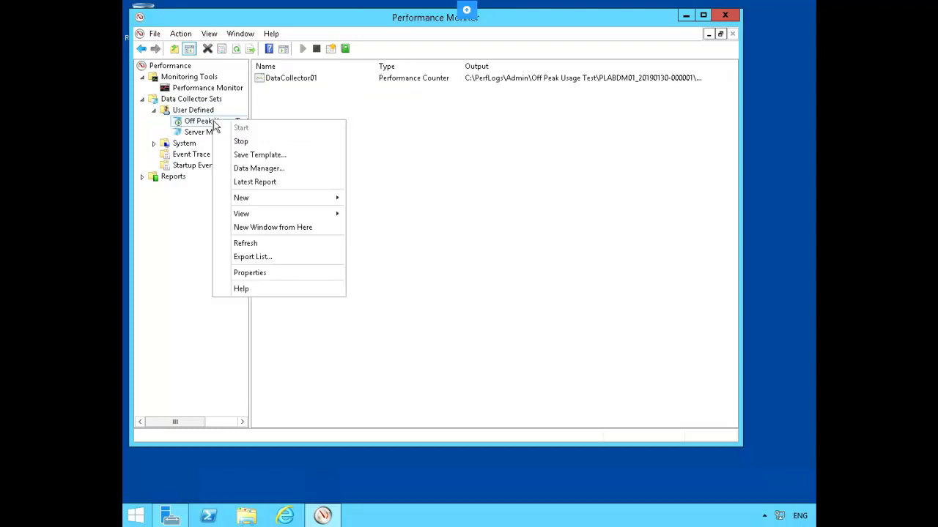
pyautogui.click(258, 144)
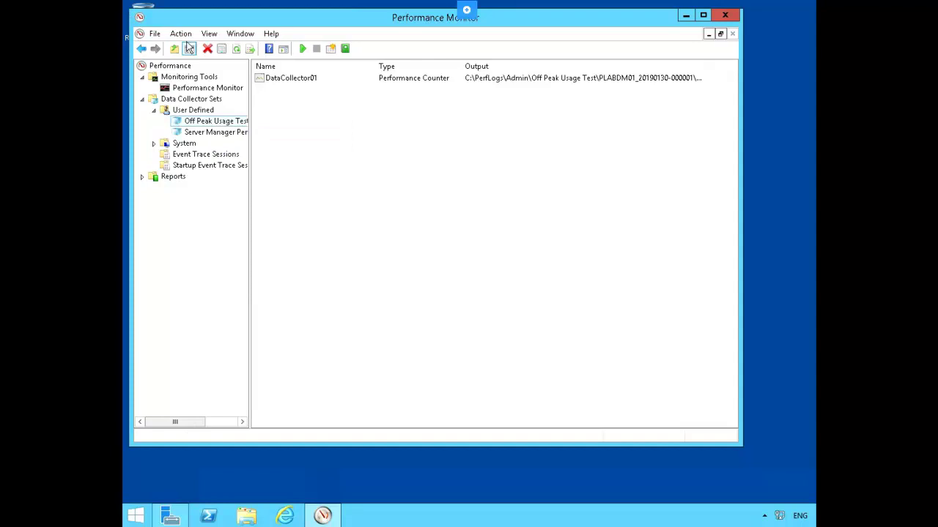
# Remove the % Processor Time counter from the live Performance Monitor graph
pyautogui.click(207, 88)
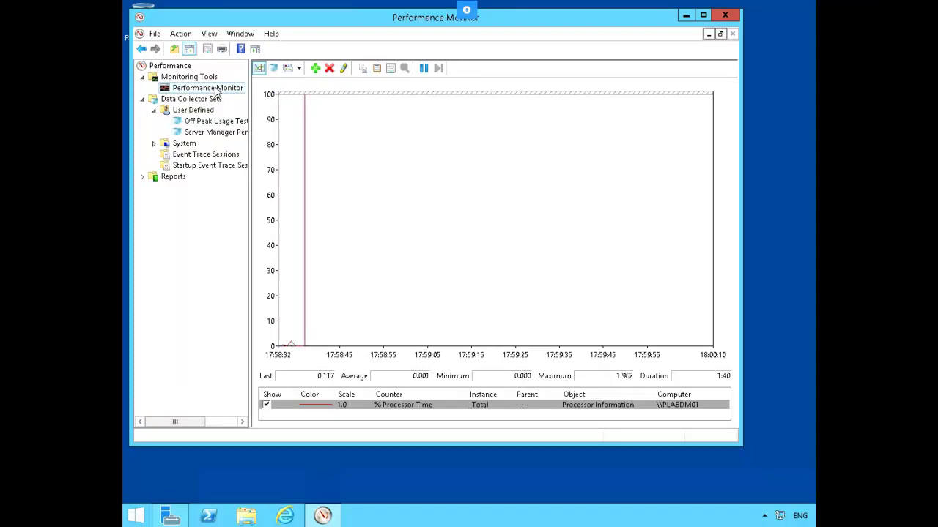
pyautogui.click(216, 91)
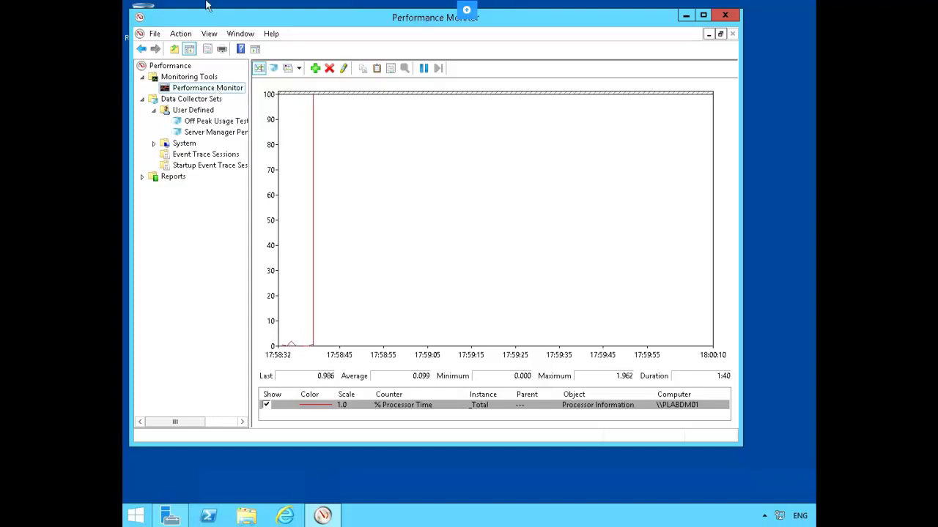
pyautogui.click(465, 407)
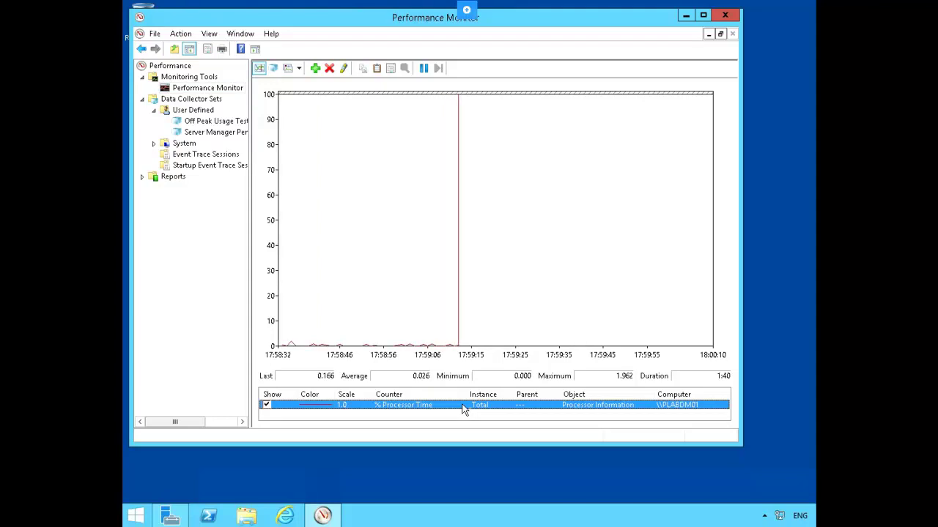
pyautogui.press('Delete')
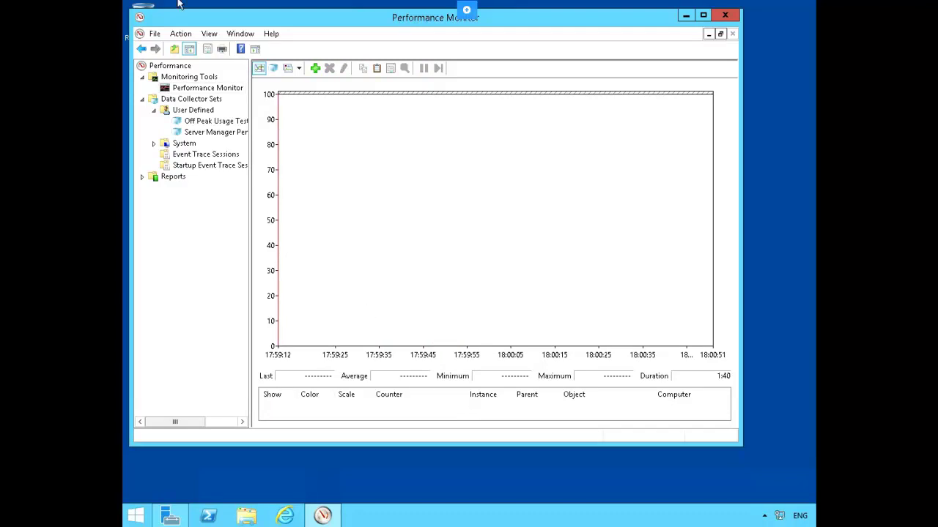
# Set the data source in the graph's properties to log files instead of current activity
pyautogui.rightClick(337, 169)
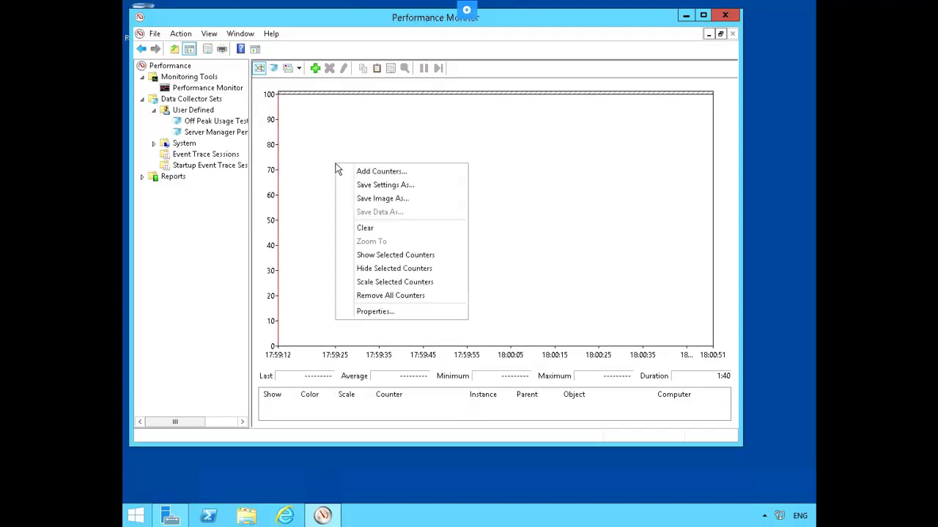
pyautogui.click(402, 312)
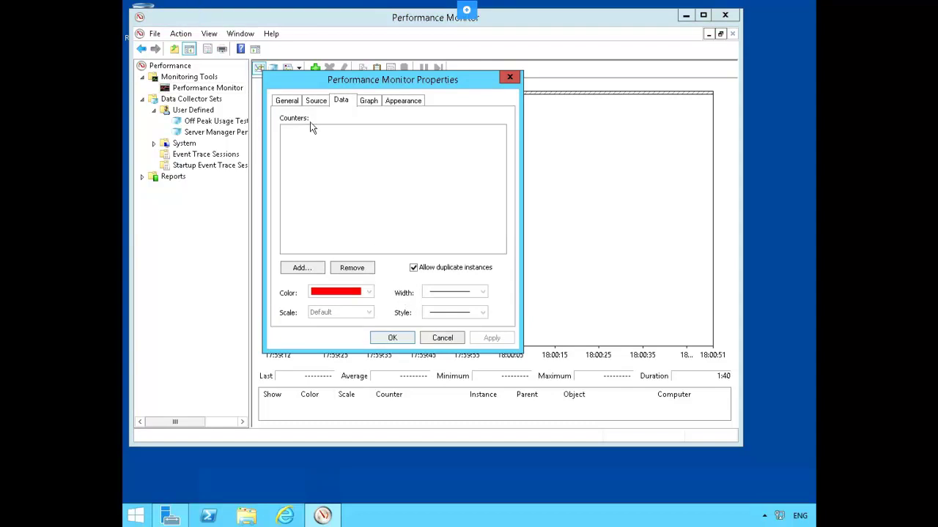
pyautogui.click(317, 101)
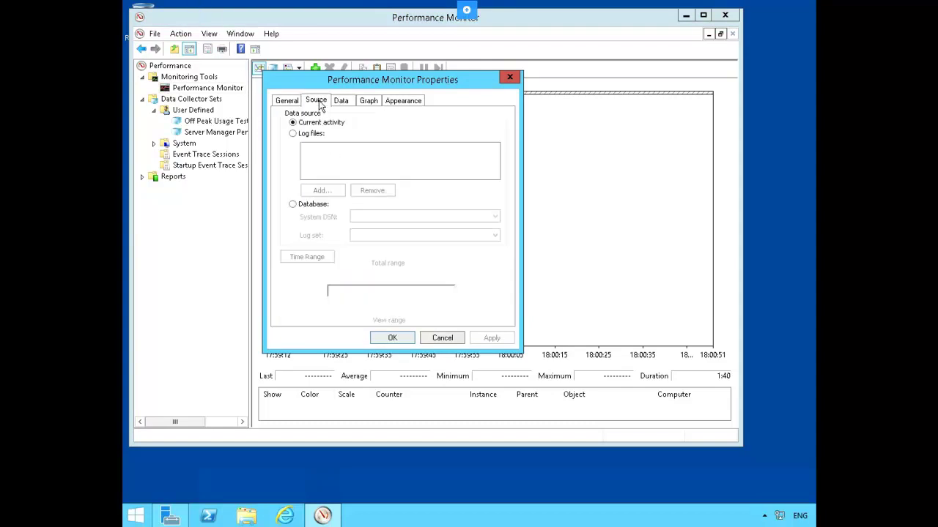
pyautogui.click(305, 133)
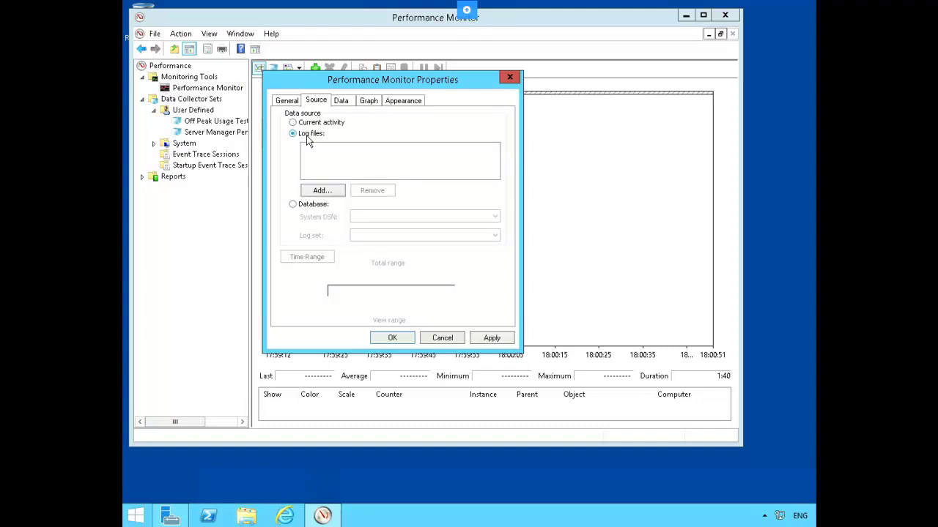
# Try to open the log file PLABDC01_date_number from the Off Peak Usage Test folder as the source
pyautogui.click(338, 191)
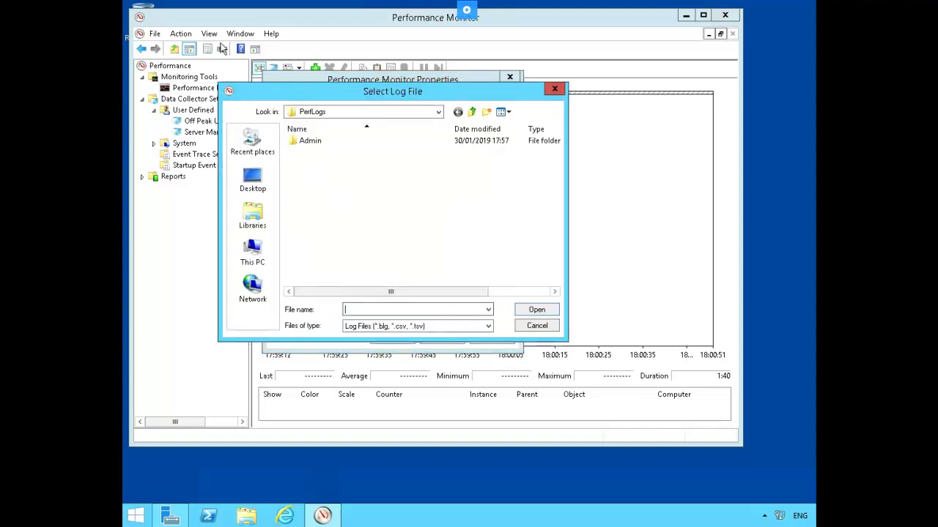
pyautogui.hotkey('ctrl', 'v')
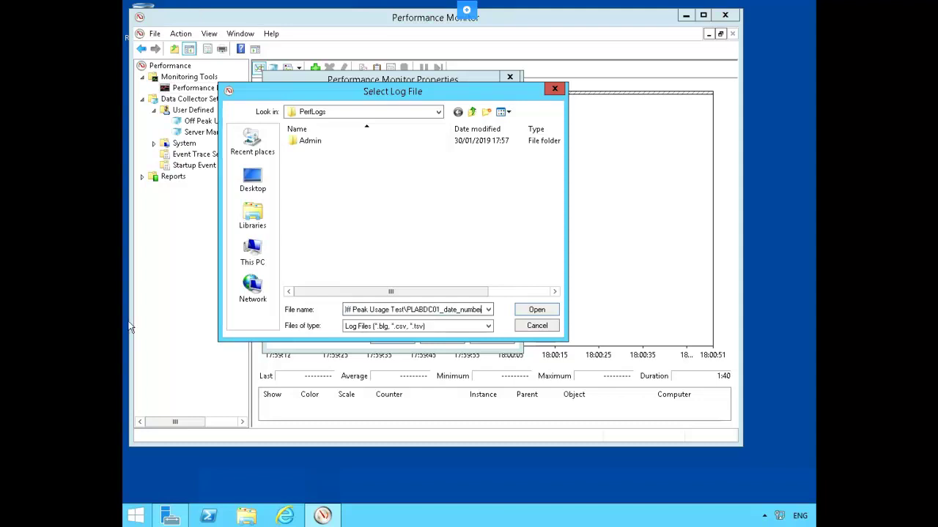
pyautogui.click(537, 310)
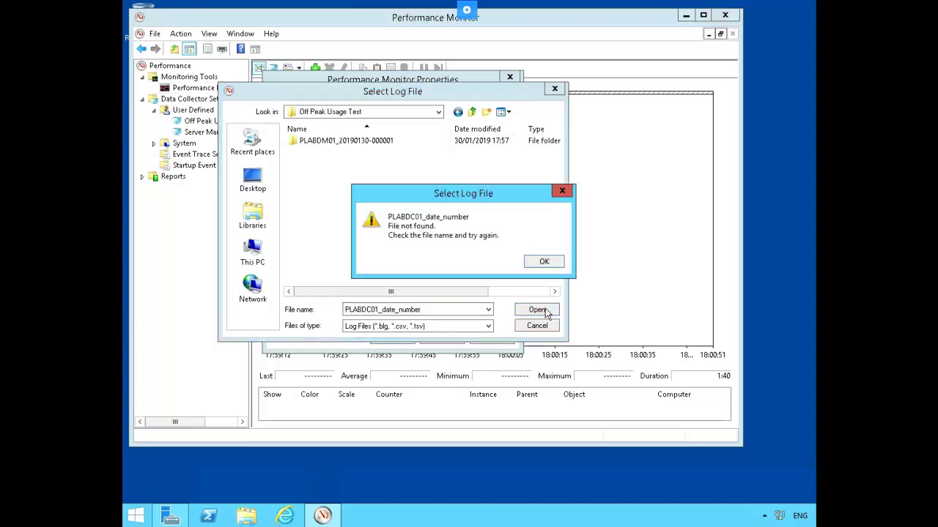
pyautogui.click(553, 264)
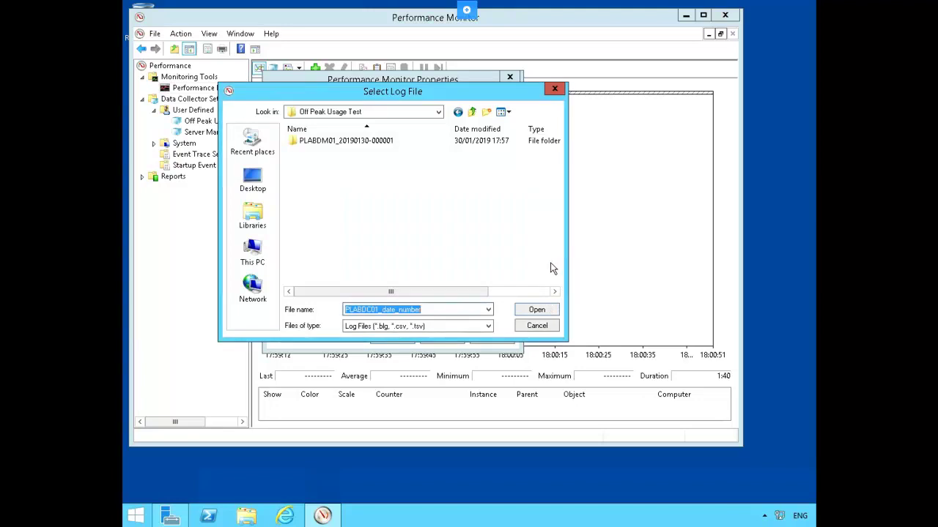
pyautogui.doubleClick(346, 140)
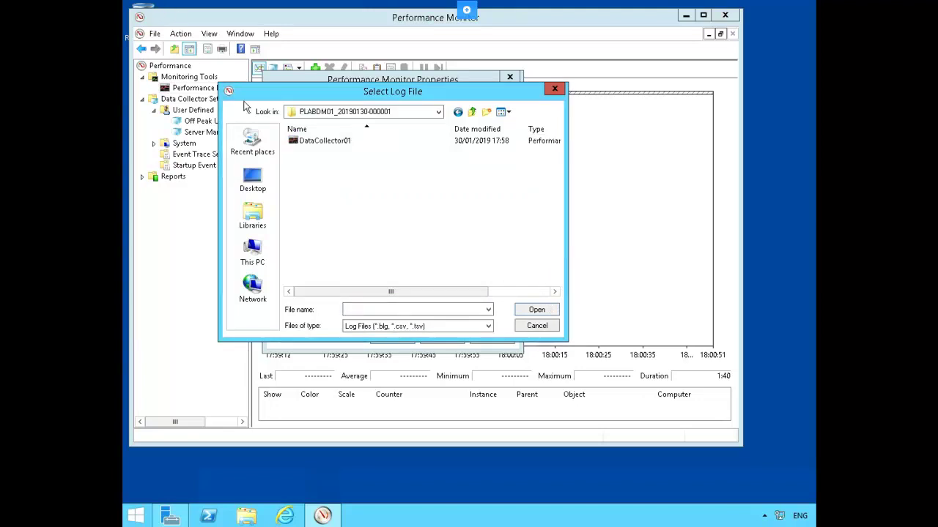
pyautogui.click(317, 145)
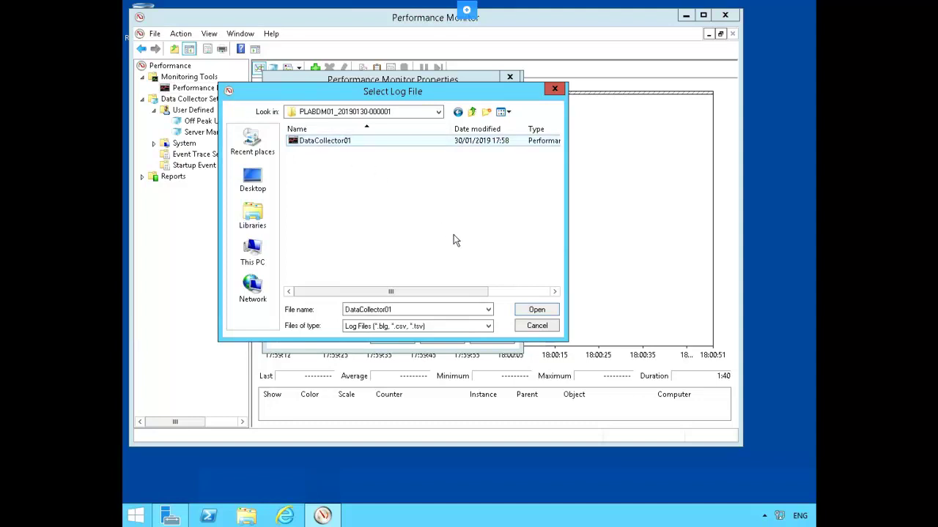
pyautogui.click(543, 313)
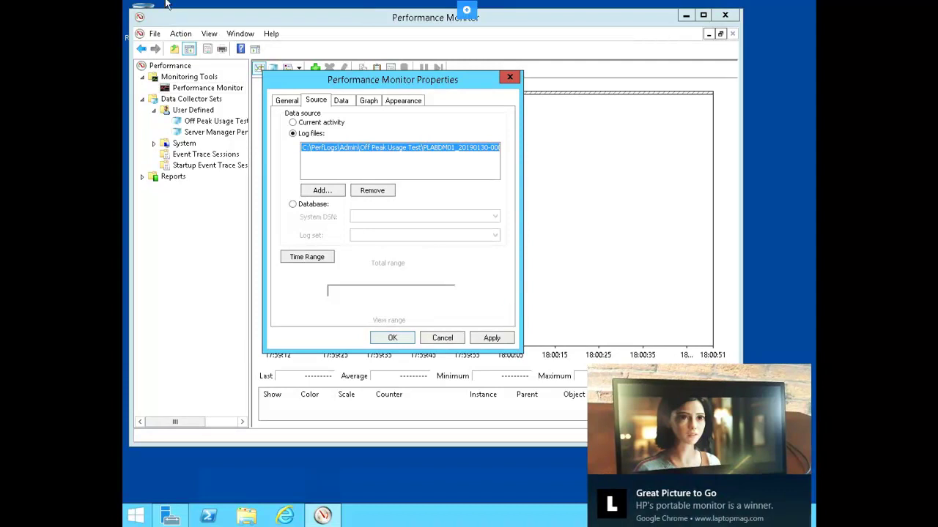
pyautogui.click(392, 337)
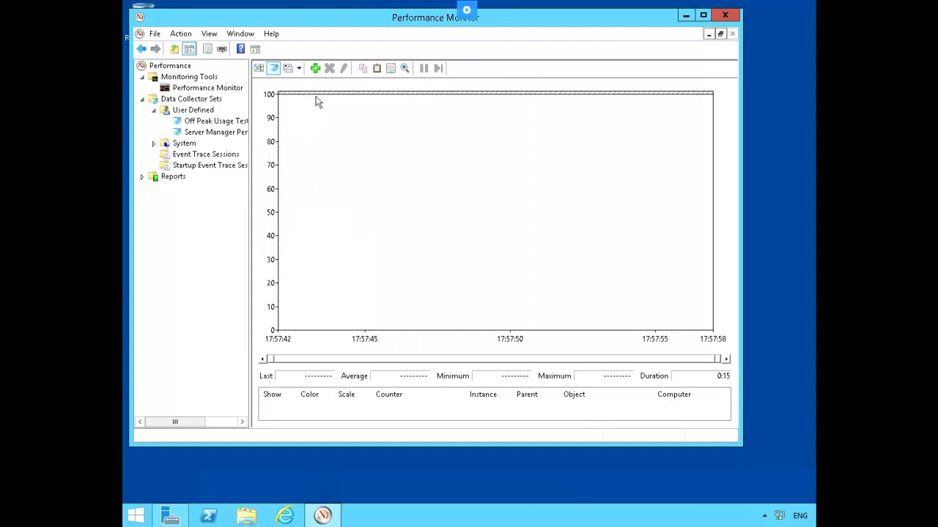
# Add the logged LogicalDisk % Free Space counter for the _Total instance to the graph's counter selection
pyautogui.click(315, 68)
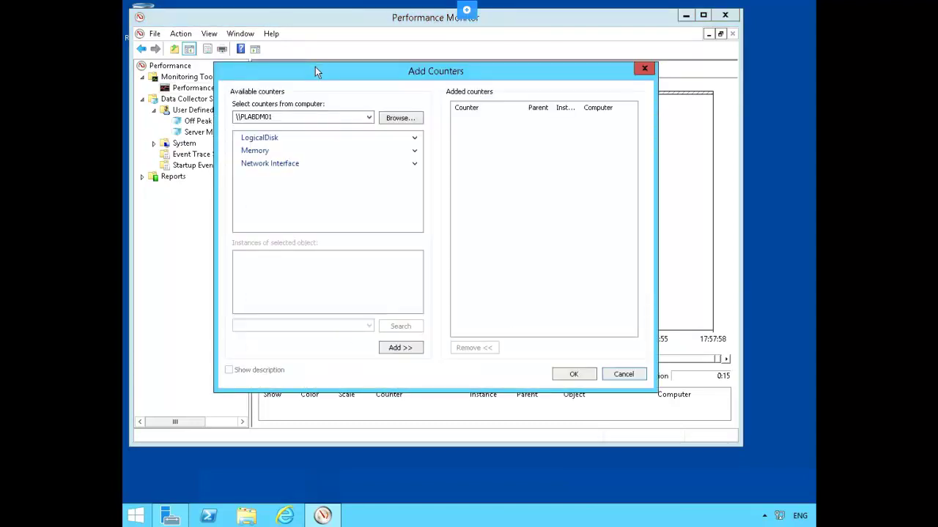
pyautogui.click(414, 139)
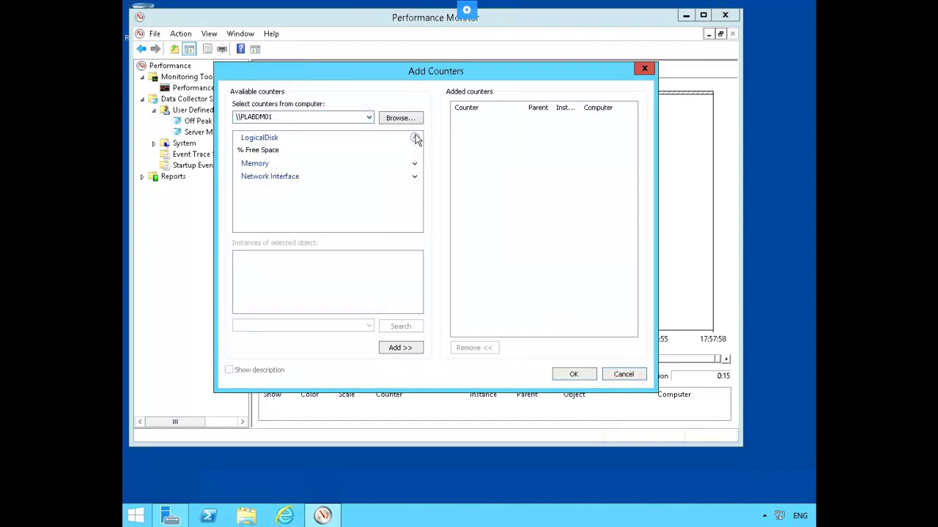
pyautogui.click(271, 154)
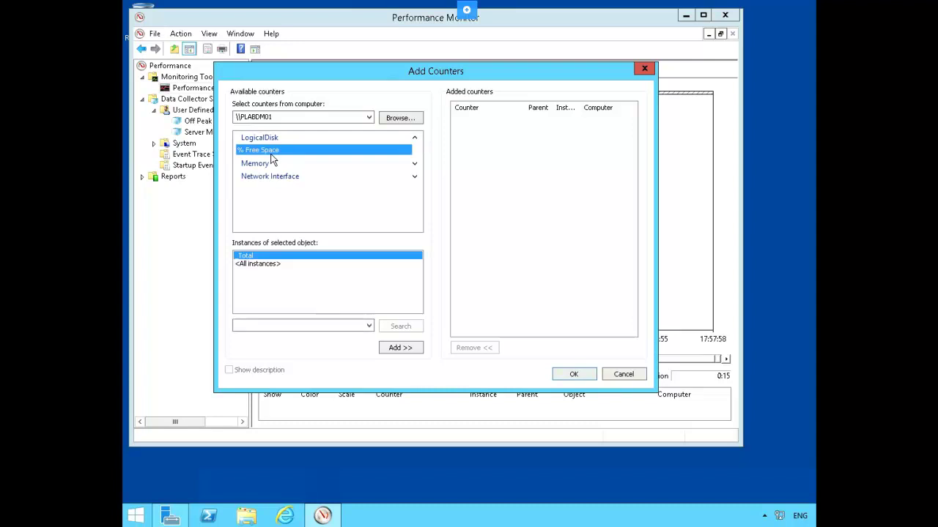
pyautogui.click(402, 349)
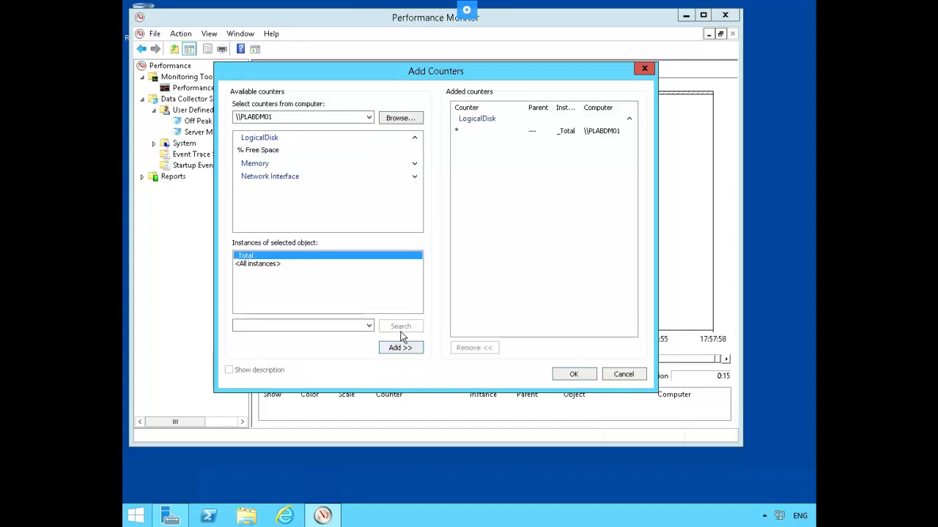
# Try to add the LogicalDisk % Free Space counter for the _Total instance again
pyautogui.click(404, 348)
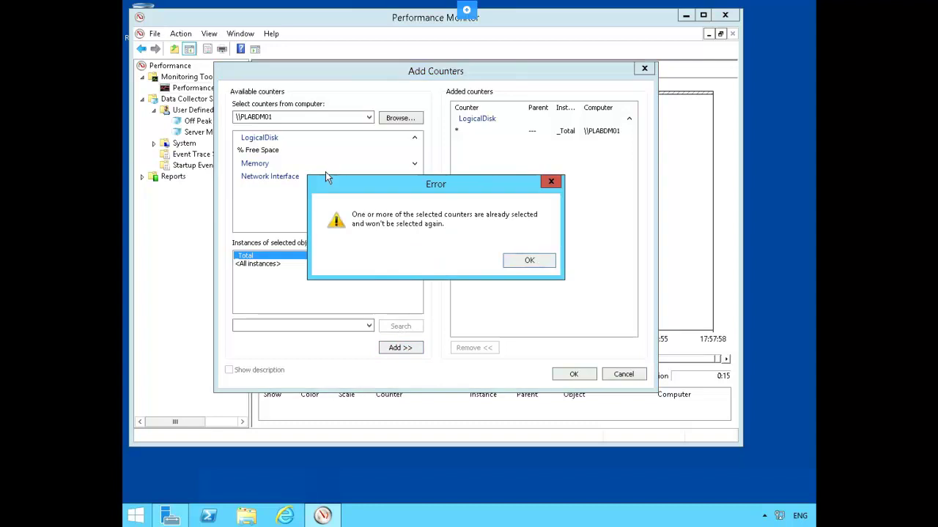
pyautogui.click(529, 261)
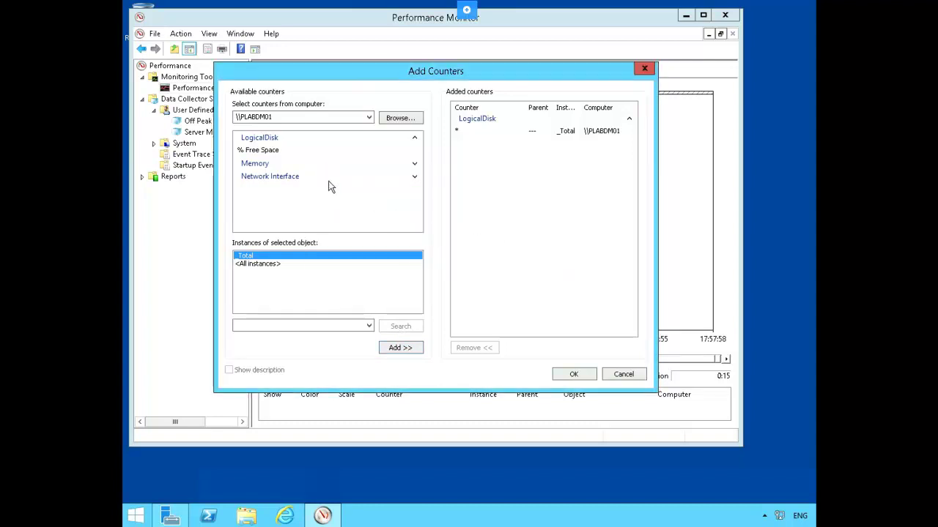
pyautogui.click(274, 151)
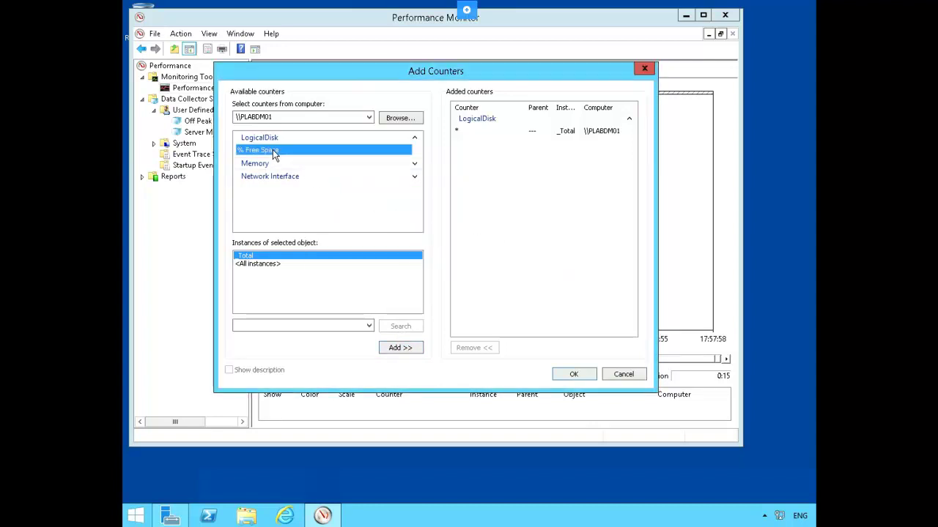
pyautogui.click(413, 346)
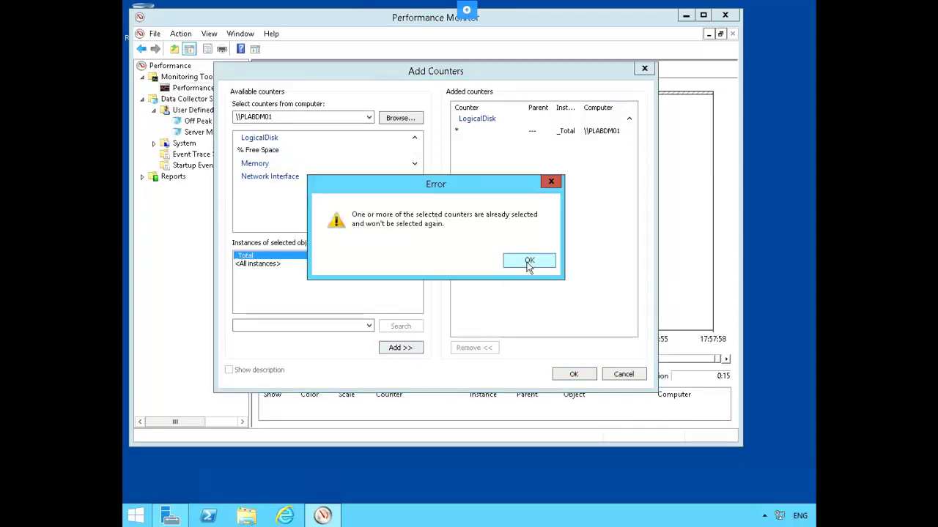
pyautogui.click(529, 263)
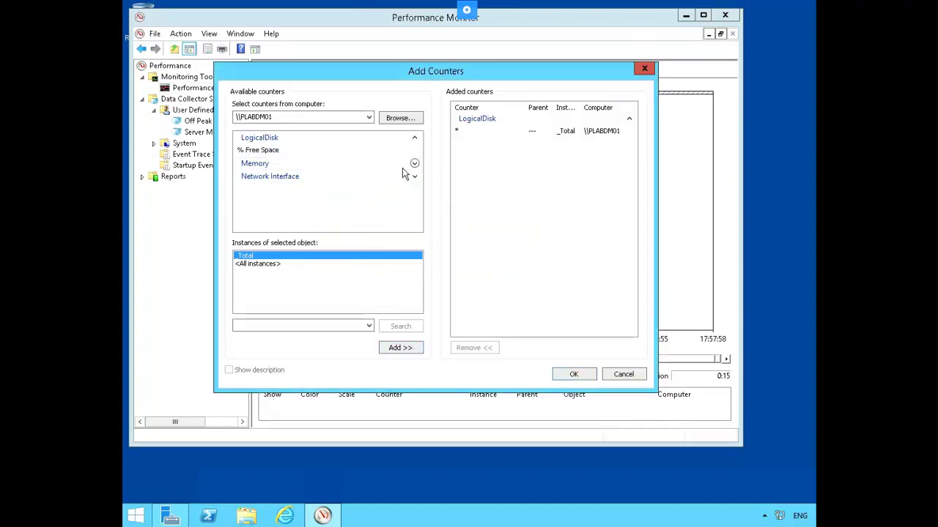
# Add the logged Memory Pages/sec counter to the graph's counter selection
pyautogui.click(412, 164)
pyautogui.click(261, 176)
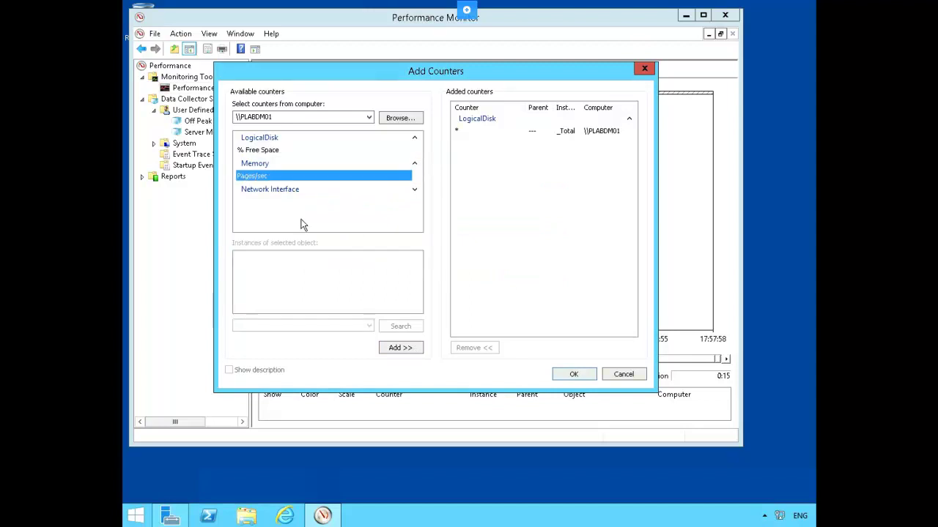
pyautogui.click(399, 349)
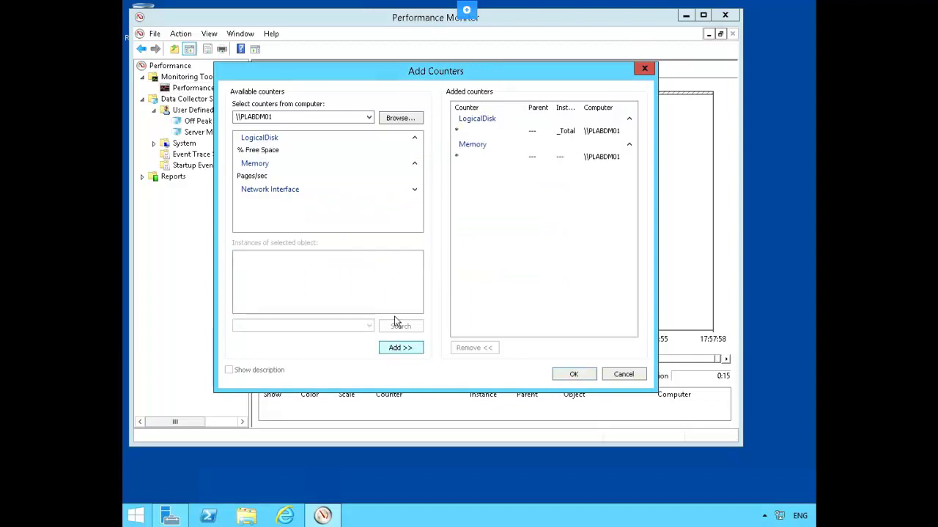
# Add the logged Network Interface Bytes Total/sec counter for all instances and accept the graph's counters
pyautogui.click(413, 192)
pyautogui.click(263, 200)
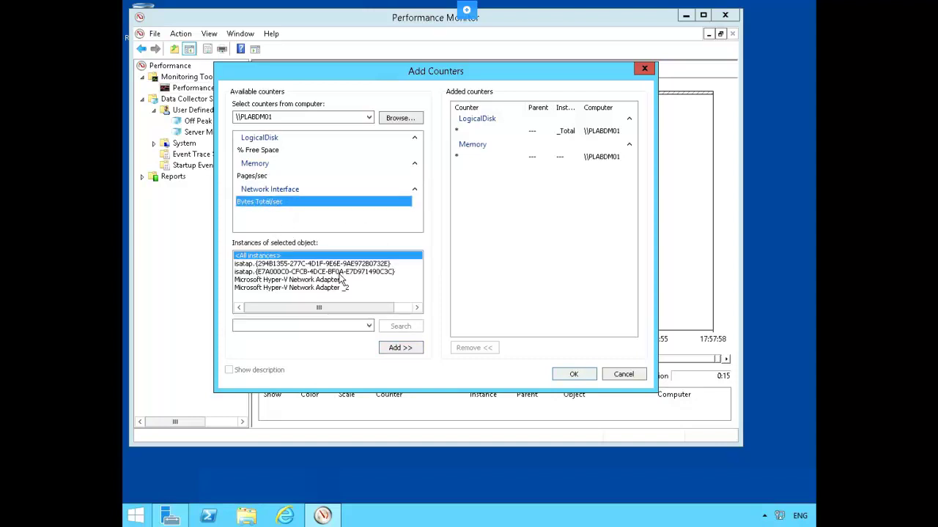
pyautogui.click(404, 349)
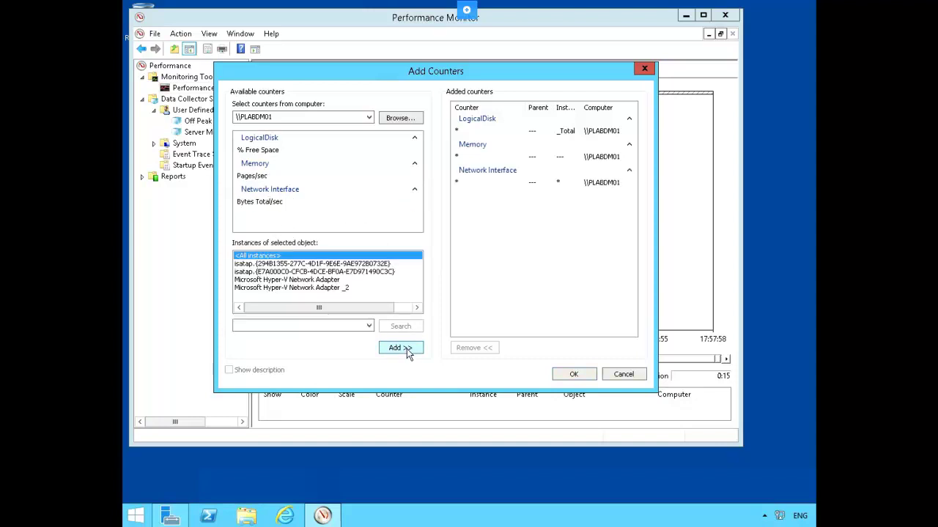
pyautogui.click(571, 375)
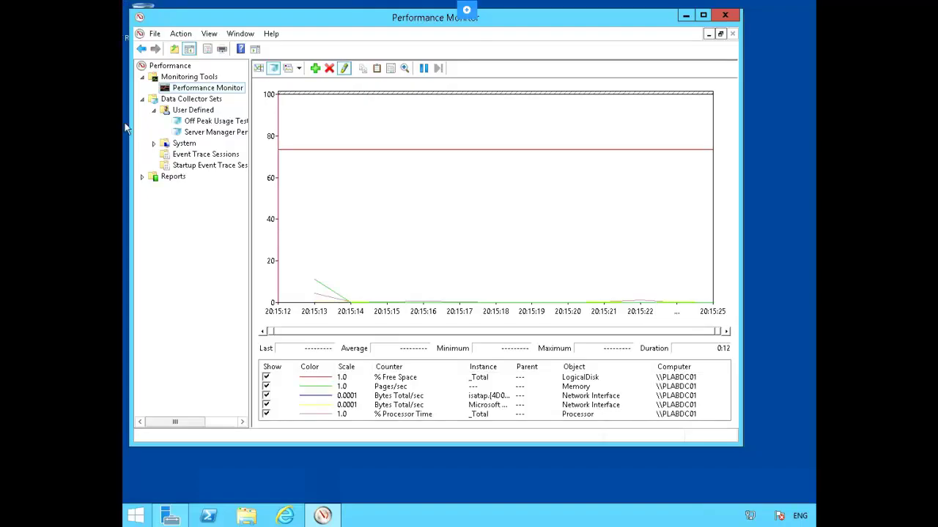
# Start a user-defined data collector set named Processor Alert Test, created manually with performance counter data logs
pyautogui.click(180, 101)
pyautogui.click(199, 111)
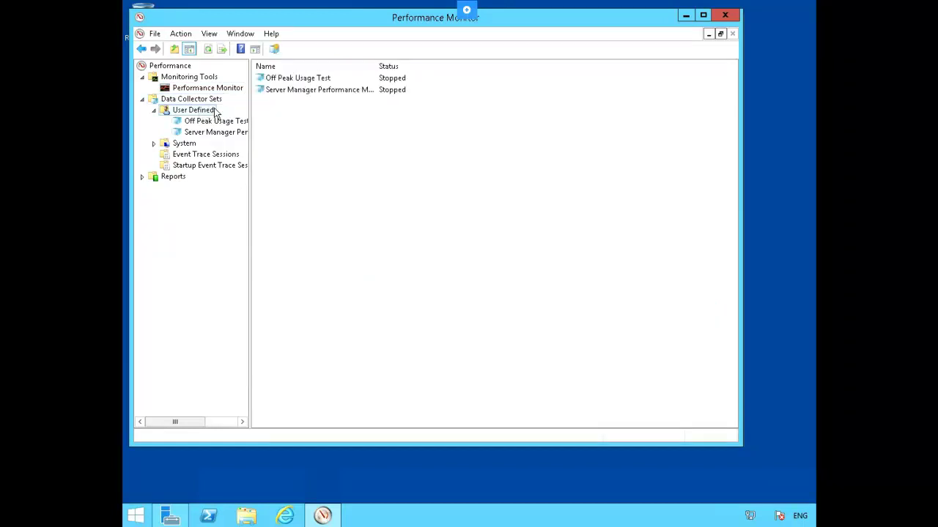
pyautogui.rightClick(209, 114)
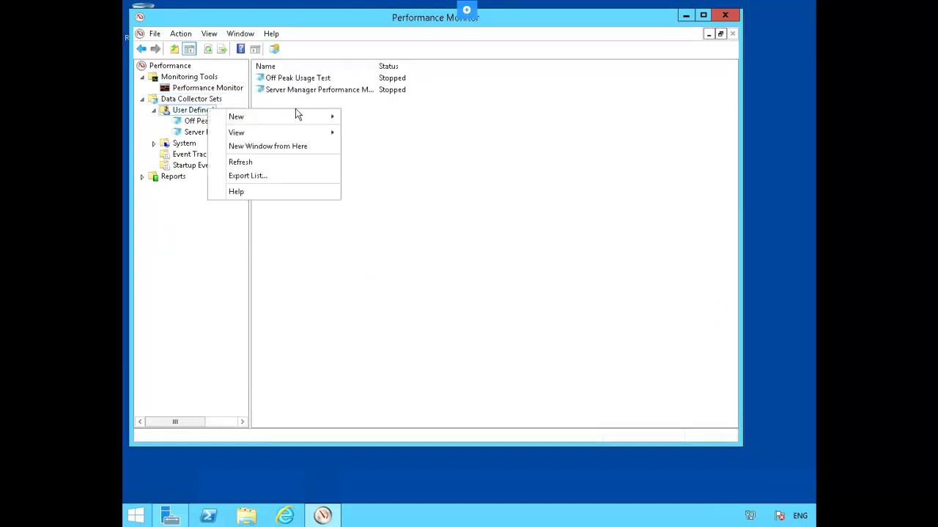
pyautogui.moveTo(322, 120)
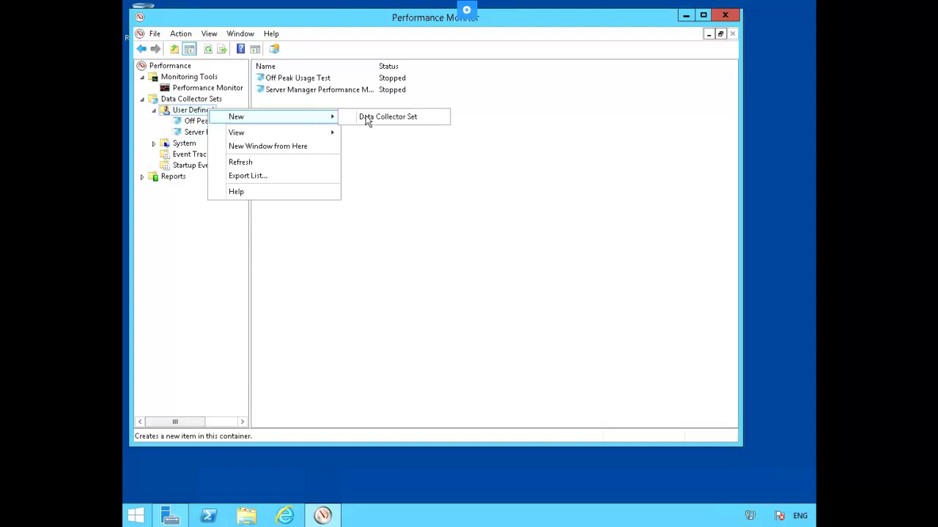
pyautogui.click(422, 117)
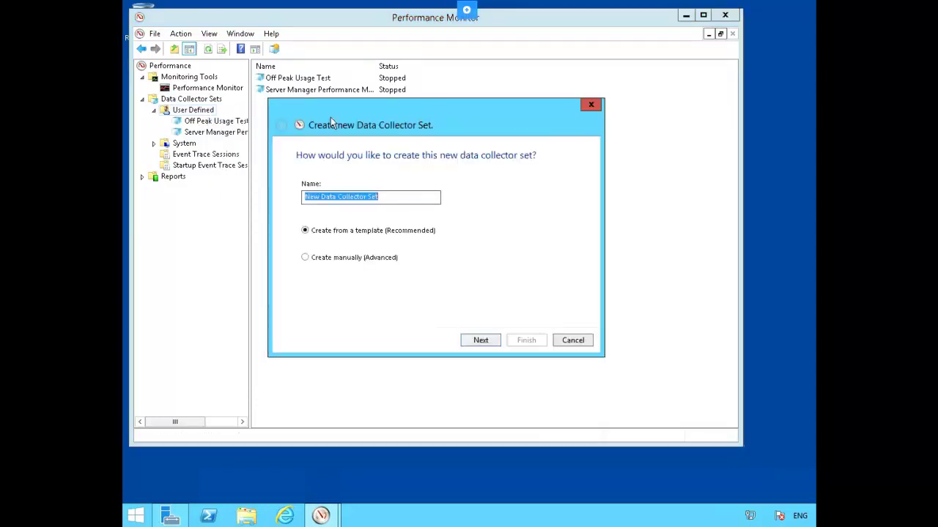
pyautogui.write('Processor Alert Test')
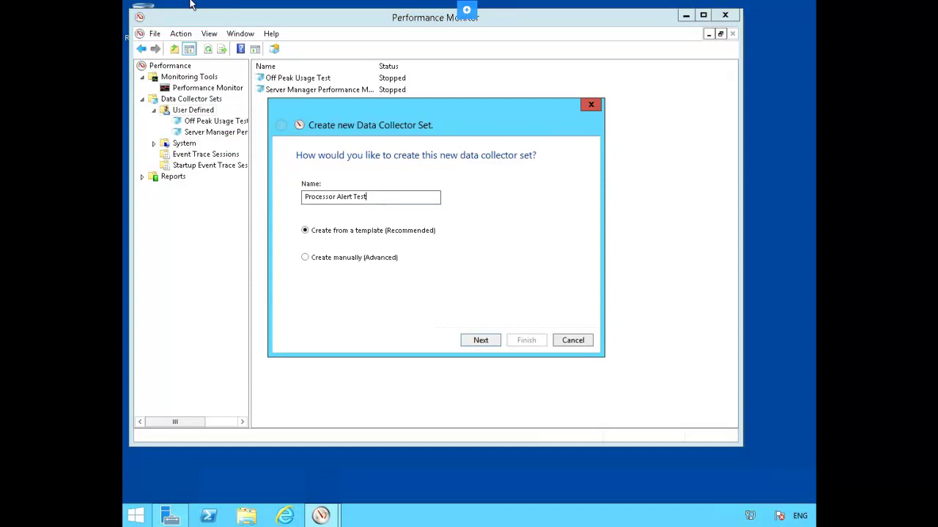
pyautogui.click(306, 259)
pyautogui.click(481, 341)
pyautogui.click(318, 199)
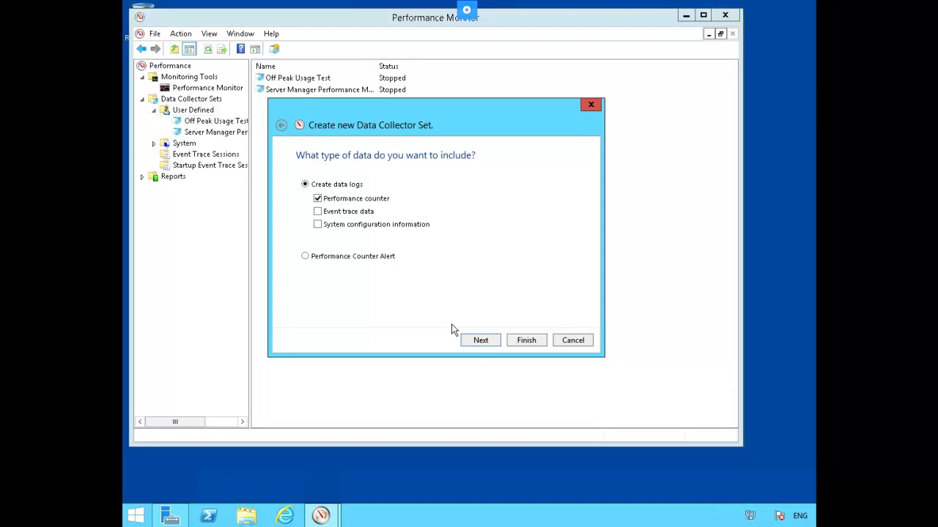
pyautogui.click(480, 340)
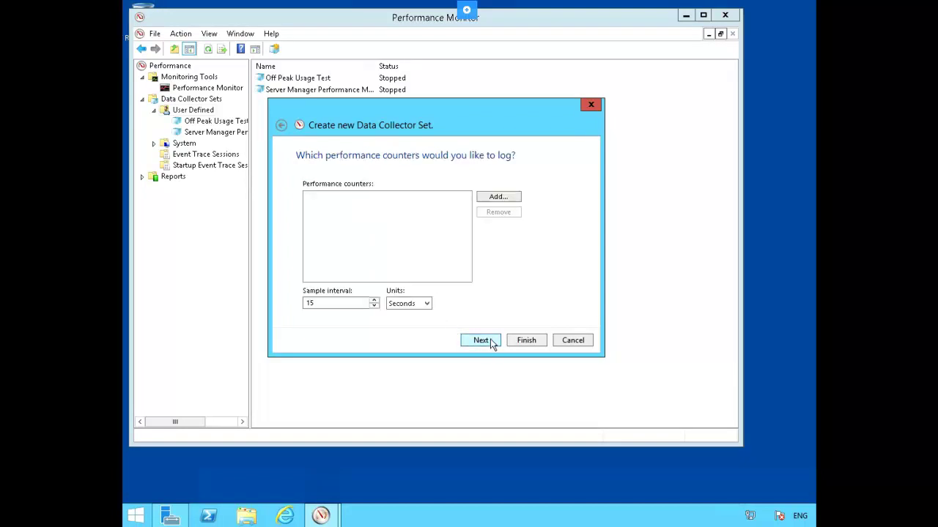
# Add the Processor % Processor Time counter for the _Total instance and save the new data collector set with the default run-as account
pyautogui.click(506, 198)
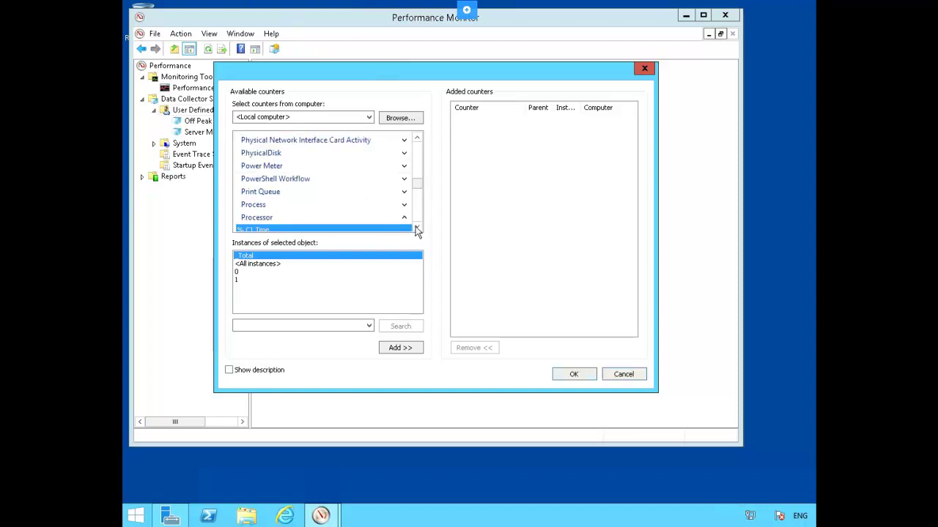
pyautogui.click(416, 229)
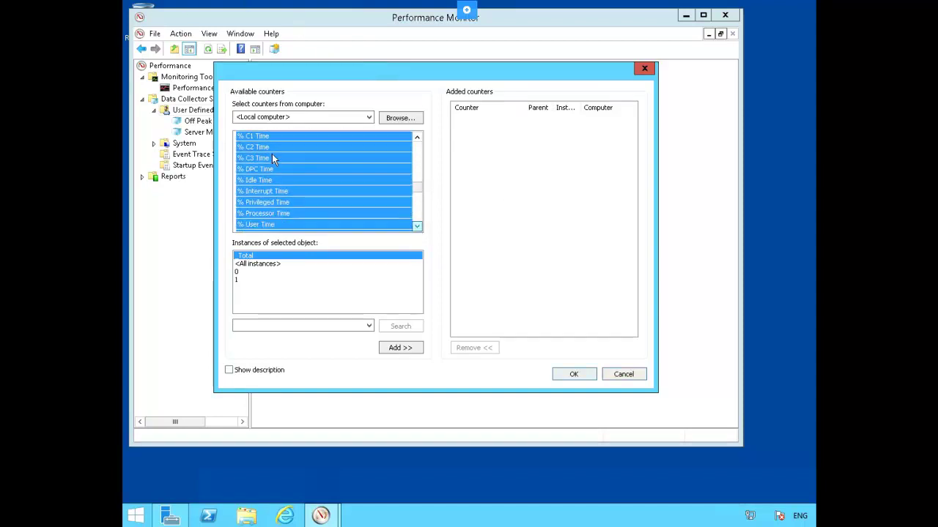
pyautogui.click(282, 213)
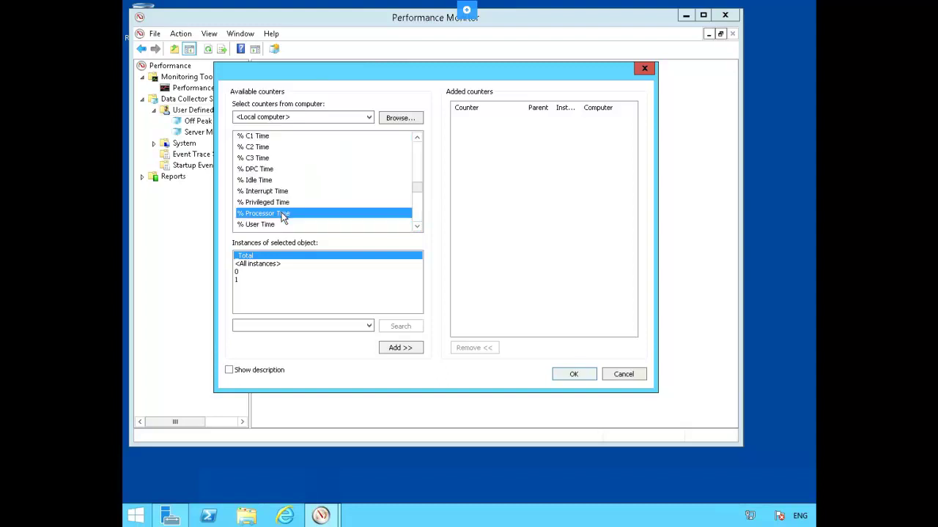
pyautogui.click(409, 353)
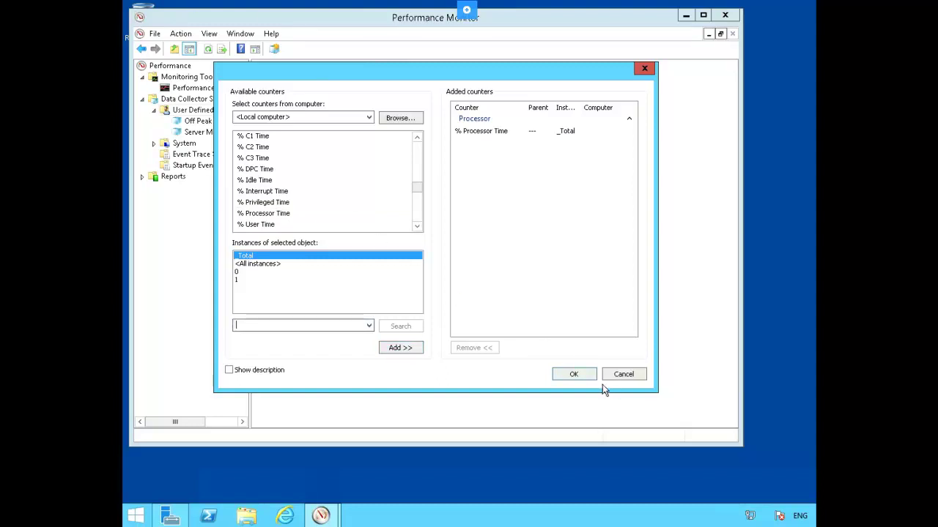
pyautogui.click(575, 376)
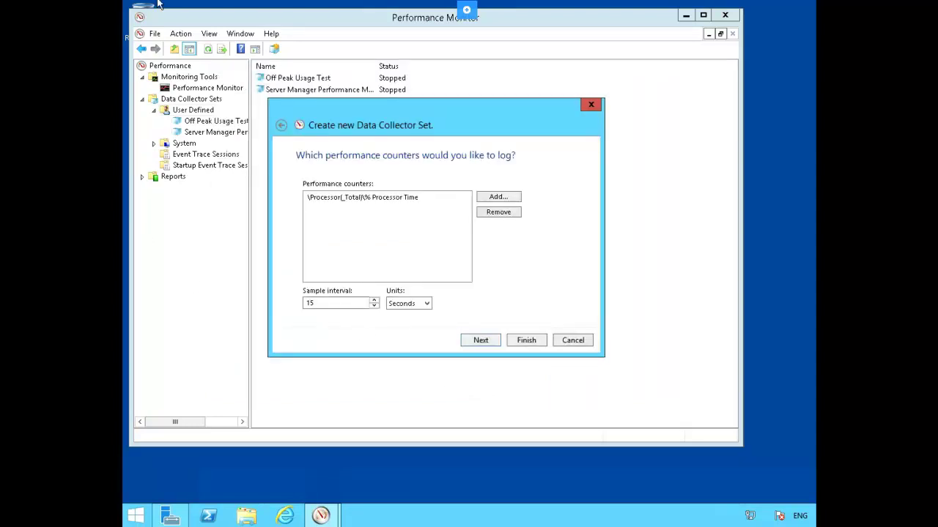
pyautogui.press('Return')
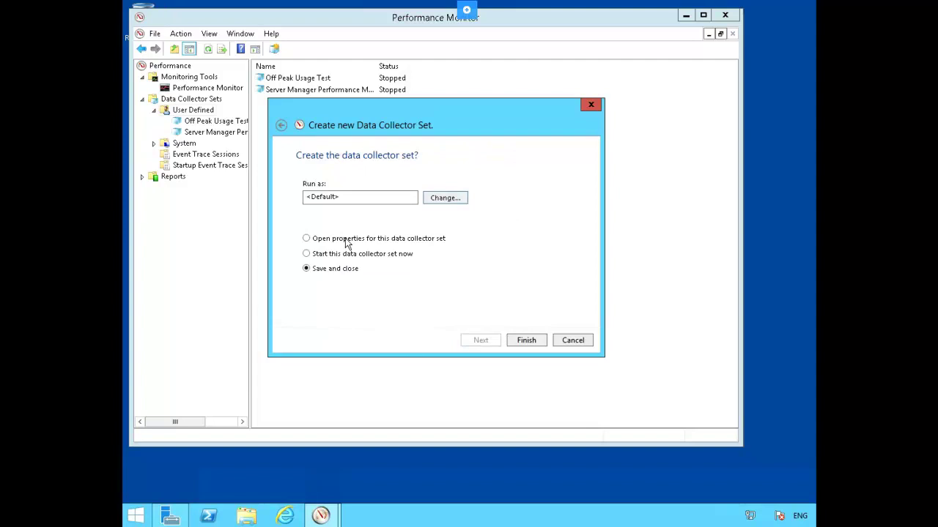
pyautogui.click(527, 341)
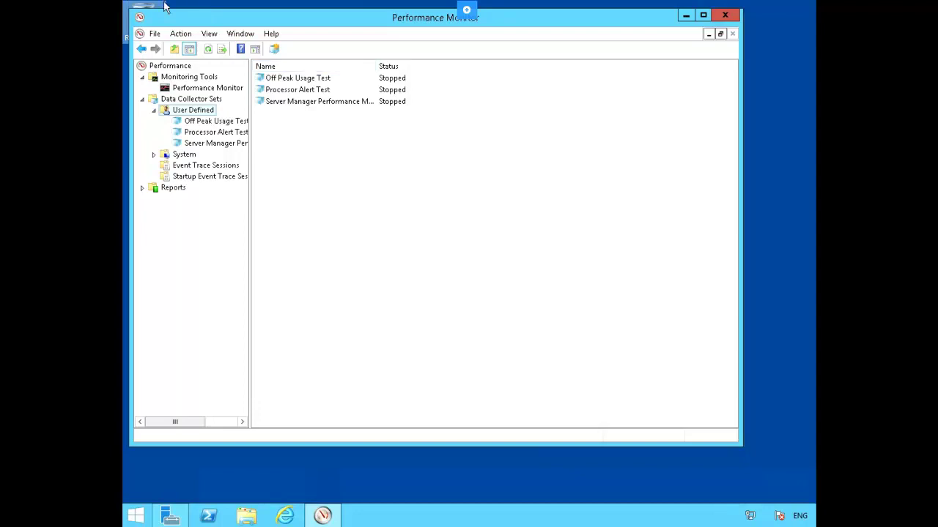
# Open the properties of the Processor Alert Test data collector set
pyautogui.click(309, 93)
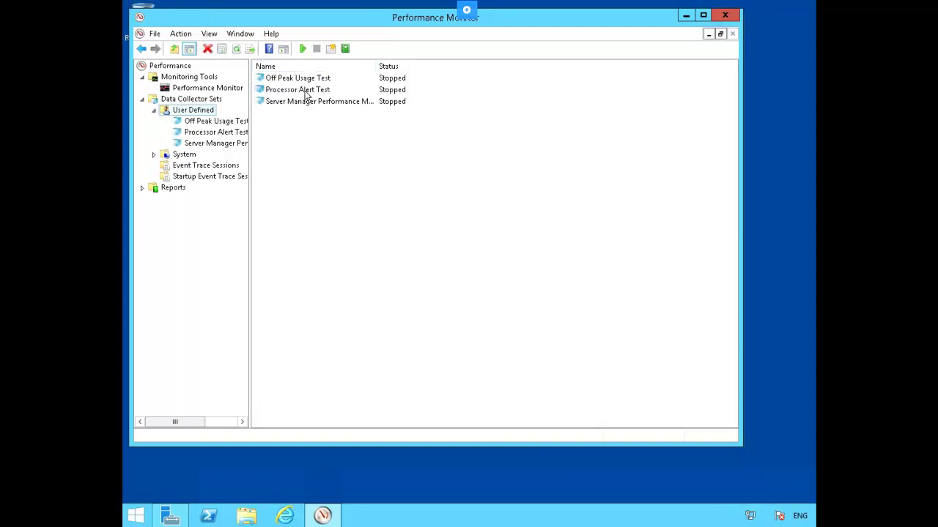
pyautogui.rightClick(302, 89)
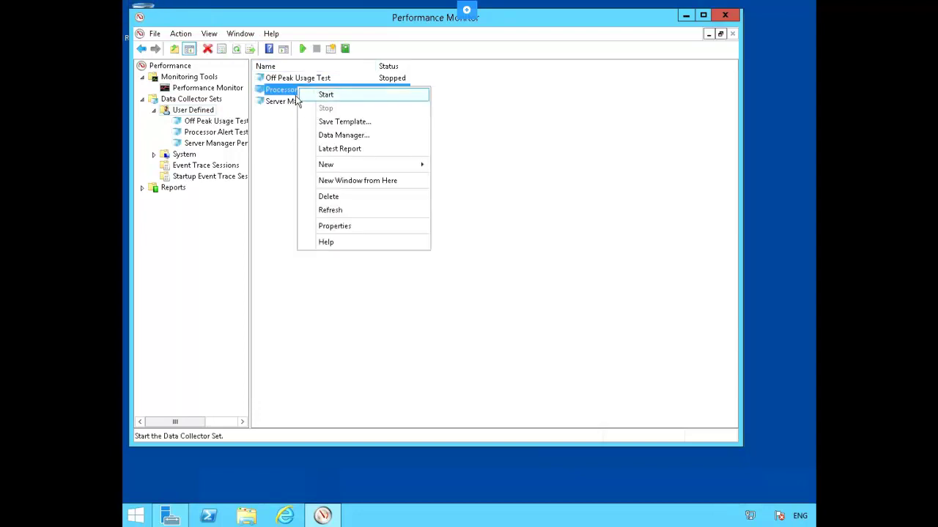
pyautogui.click(350, 227)
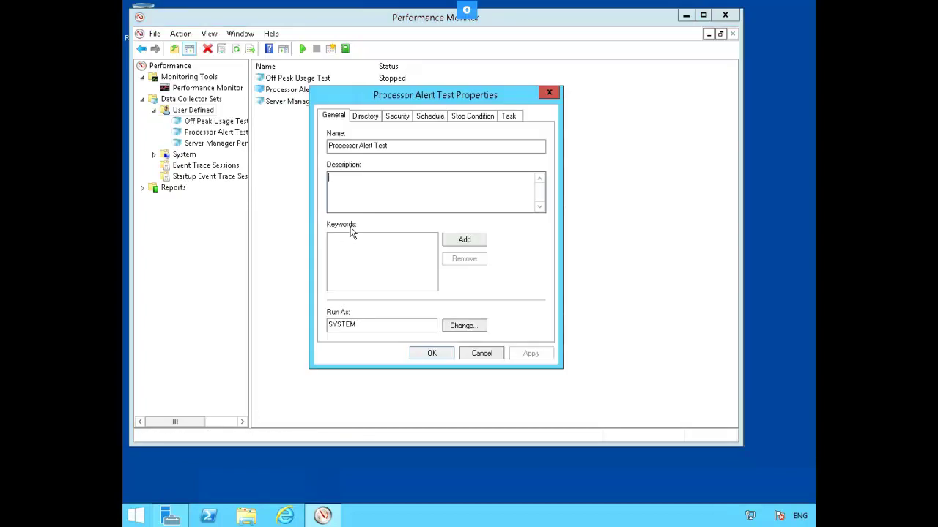